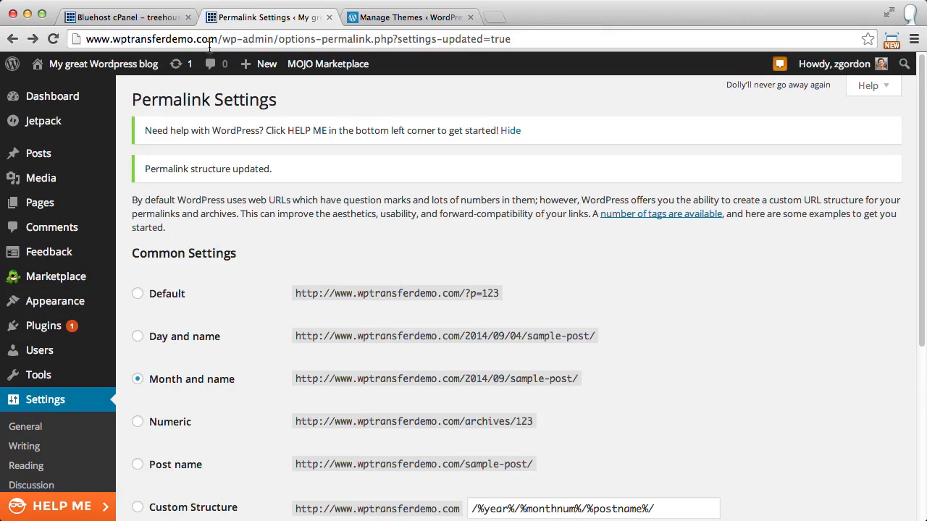
- Check the self-hosted site's installed themes against the WordPress.com Themes page; both use Twenty Twelve
{"action": "mouse_move", "coordinate": [68, 301]}
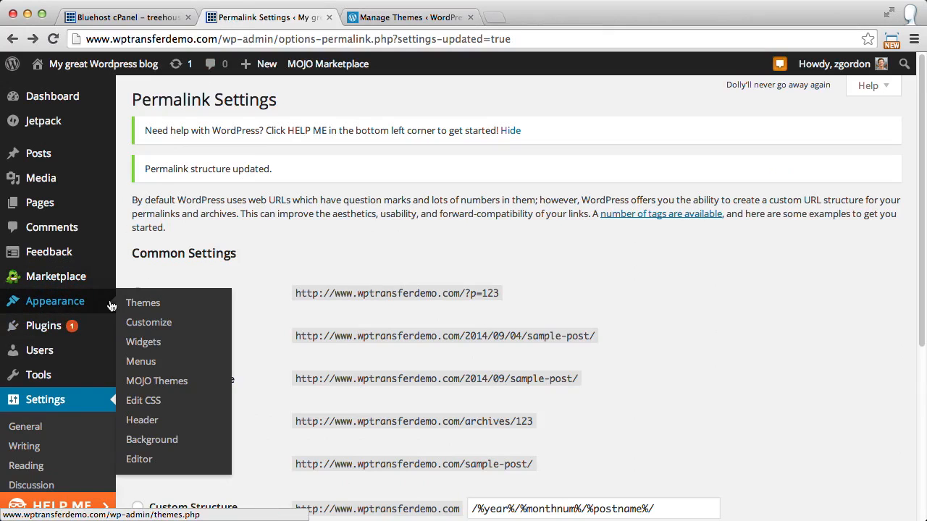
{"action": "left_click", "coordinate": [142, 303]}
{"action": "mouse_move", "coordinate": [749, 348]}
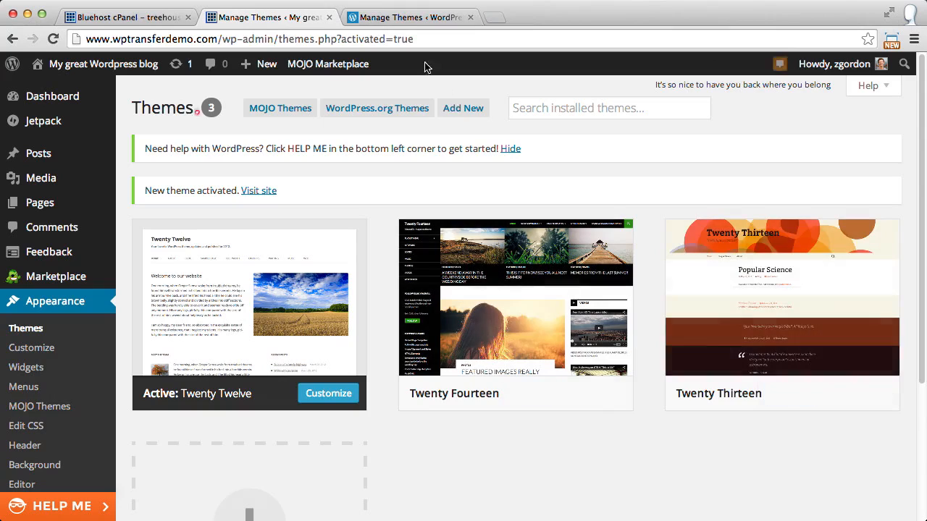
{"action": "left_click", "coordinate": [401, 17]}
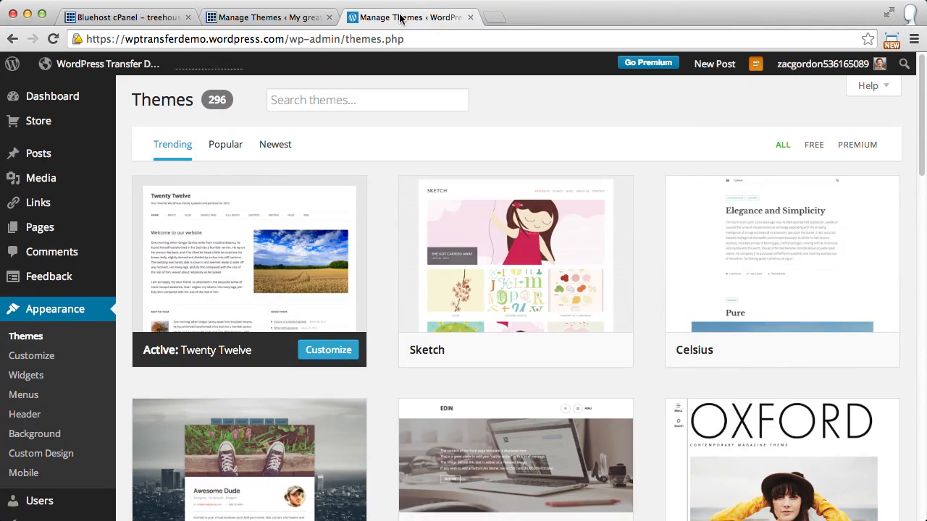
- Scroll to the $75 Port theme on WordPress.com and open its Theme Details
{"action": "scroll", "coordinate": [401, 176], "scroll_direction": "down", "scroll_amount": 10}
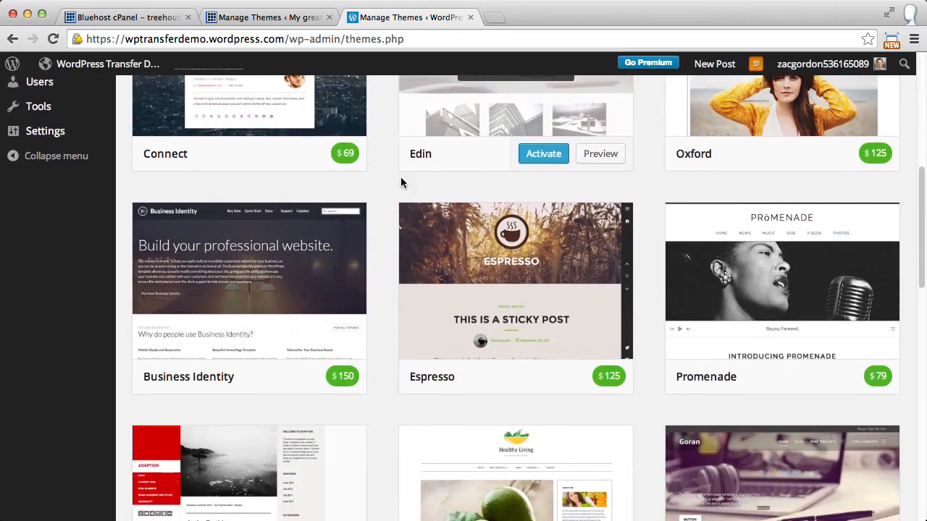
{"action": "scroll", "coordinate": [400, 177], "scroll_direction": "down", "scroll_amount": 3}
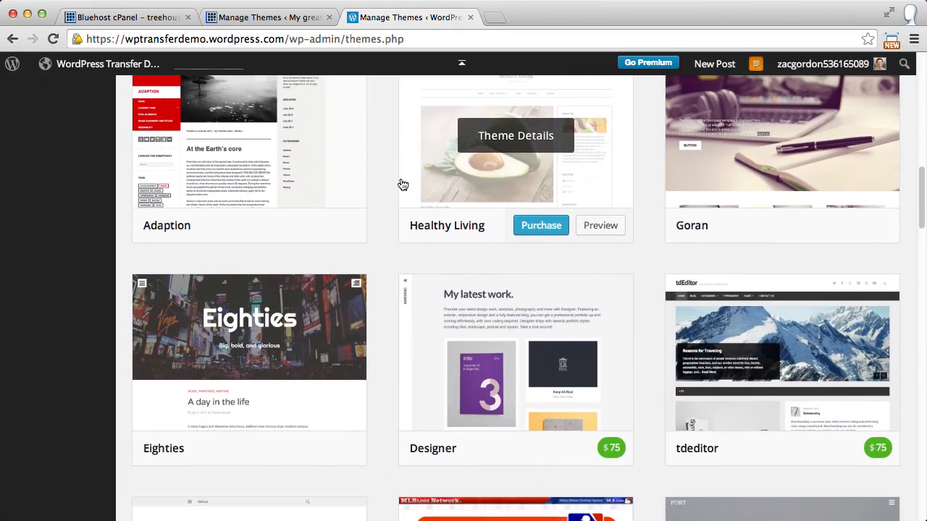
{"action": "scroll", "coordinate": [383, 175], "scroll_direction": "down", "scroll_amount": 5}
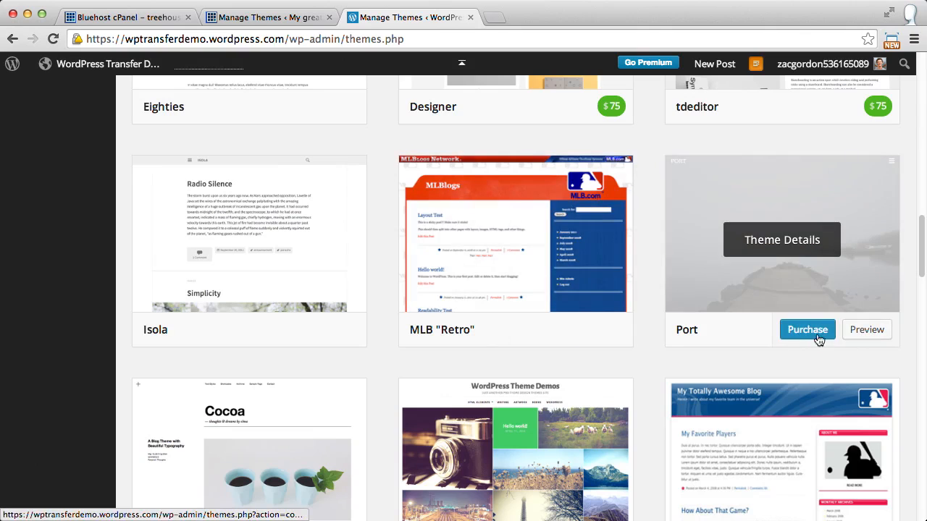
{"action": "mouse_move", "coordinate": [869, 333]}
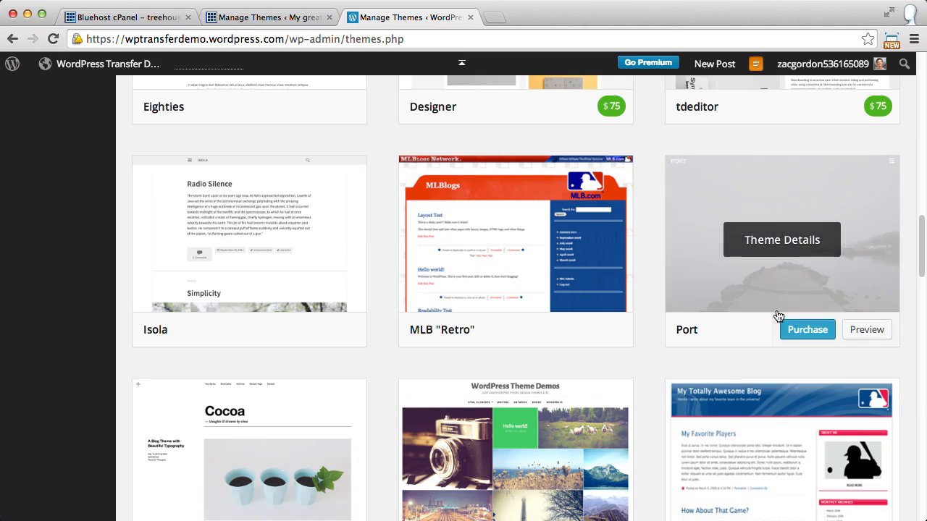
{"action": "left_click", "coordinate": [771, 232]}
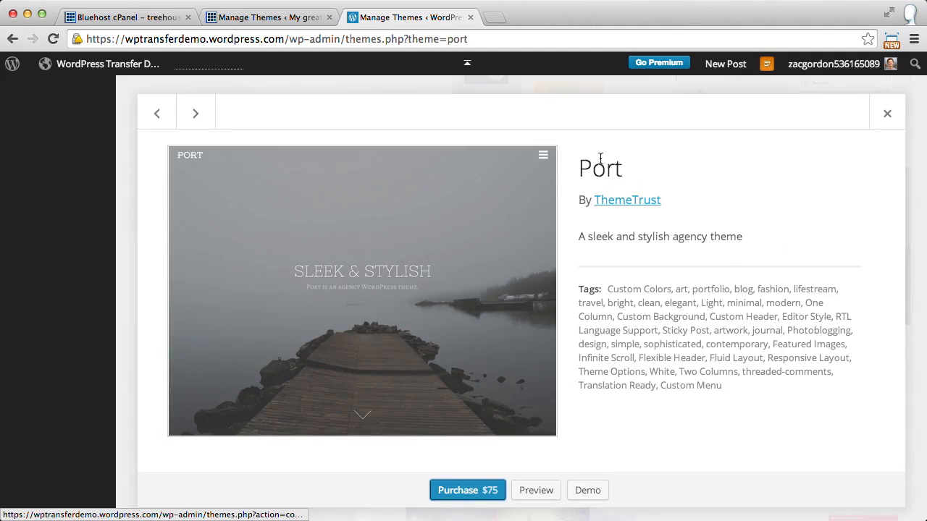
- Search Google for the theme author ThemeTrust in a new browser tab
{"action": "left_click_drag", "start_coordinate": [672, 200], "coordinate": [598, 210]}
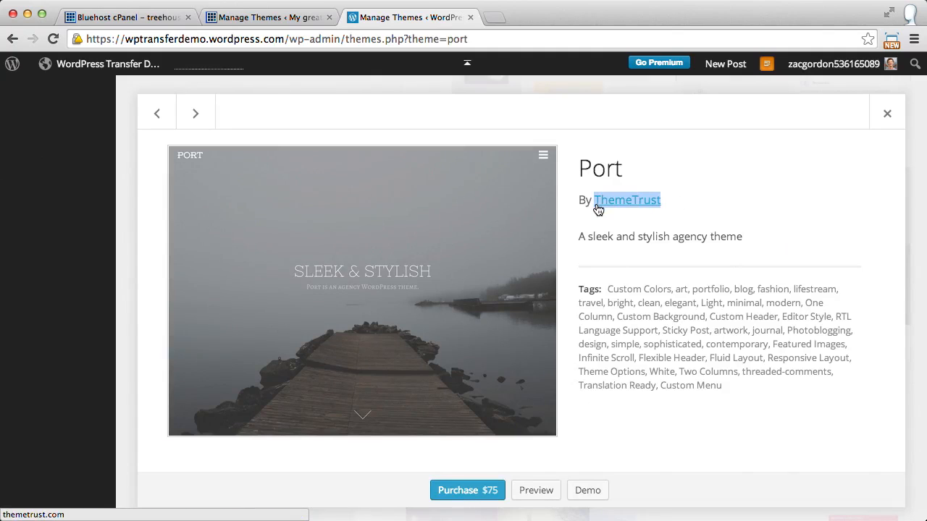
{"action": "key", "text": "super+c"}
{"action": "key", "text": "super+t"}
{"action": "key", "text": "super+v"}
{"action": "key", "text": "Return"}
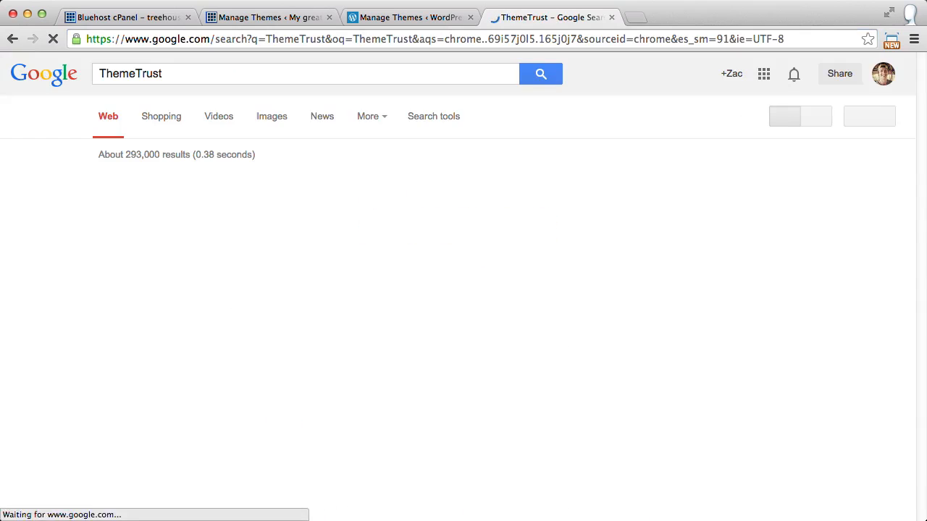
- Find the Port WordPress Theme page on the ThemeTrust website, priced at $59
{"action": "left_click", "coordinate": [399, 243]}
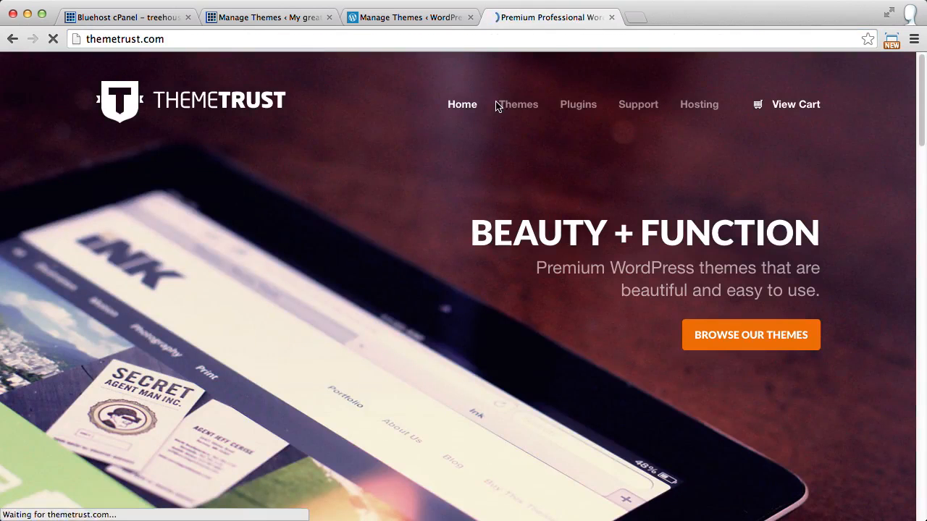
{"action": "left_click", "coordinate": [514, 105]}
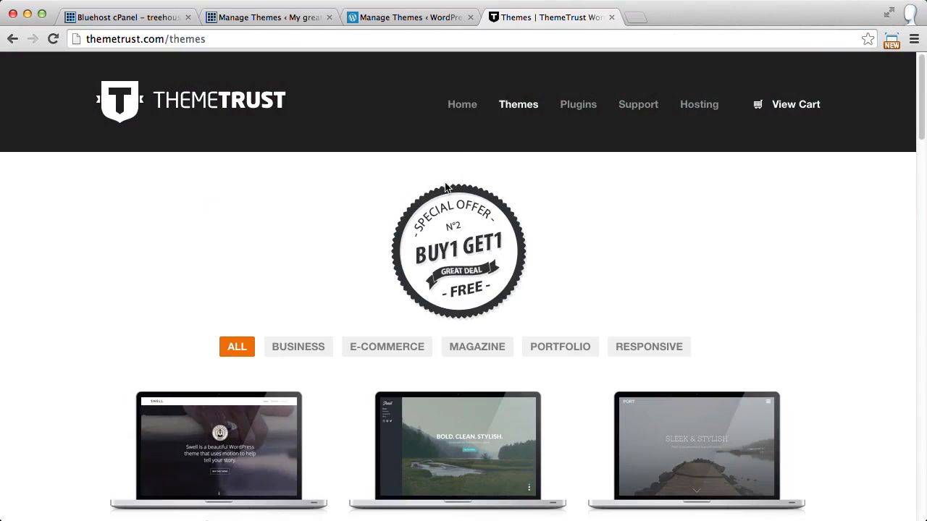
{"action": "scroll", "coordinate": [436, 227], "scroll_direction": "down", "scroll_amount": 5}
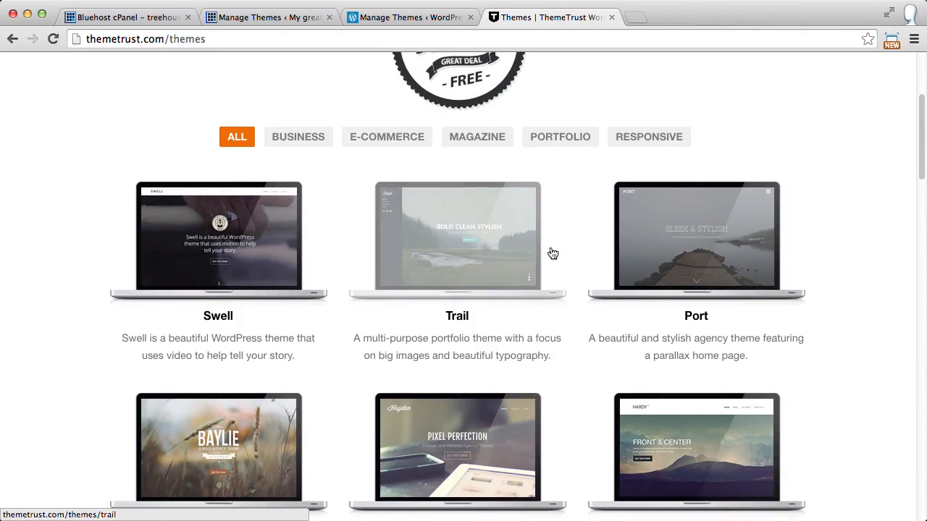
{"action": "left_click", "coordinate": [710, 268]}
{"action": "scroll", "coordinate": [688, 278], "scroll_direction": "down", "scroll_amount": 2}
{"action": "scroll", "coordinate": [681, 280], "scroll_direction": "down", "scroll_amount": 3}
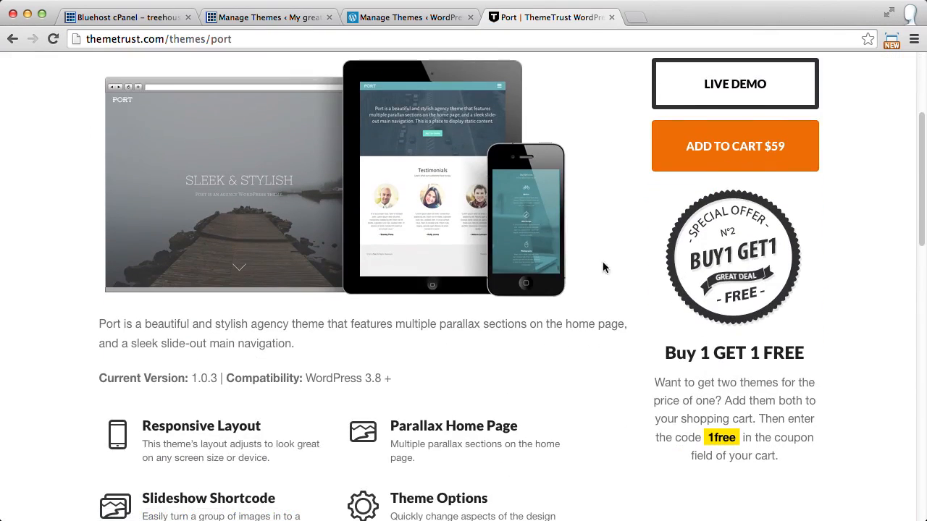
{"action": "scroll", "coordinate": [537, 257], "scroll_direction": "up", "scroll_amount": 4}
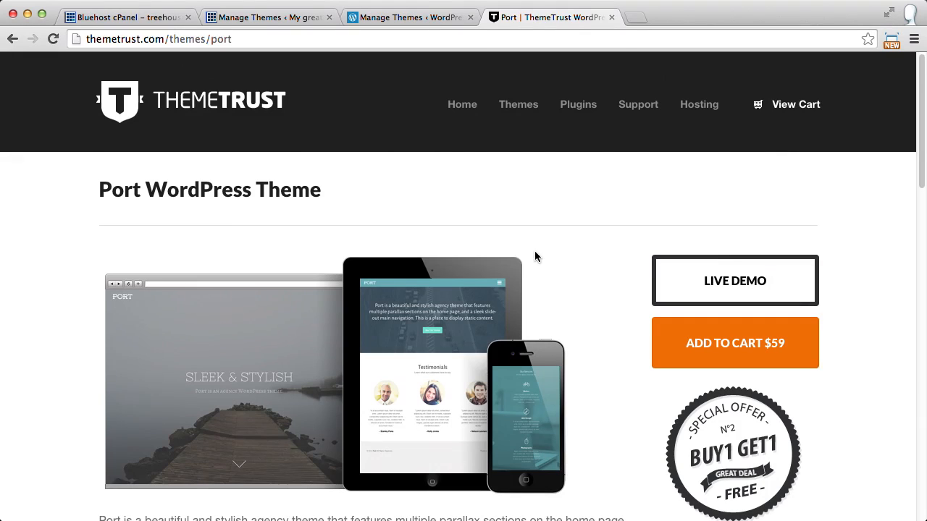
{"action": "left_click", "coordinate": [294, 18]}
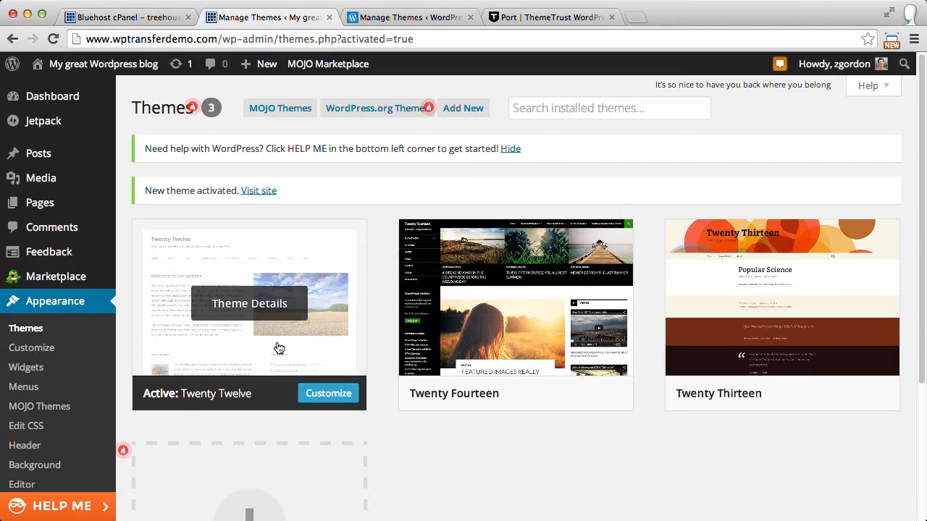
- View the self-hosted and WordPress.com front pages side by side, then go to Menus
{"action": "left_click", "coordinate": [113, 71]}
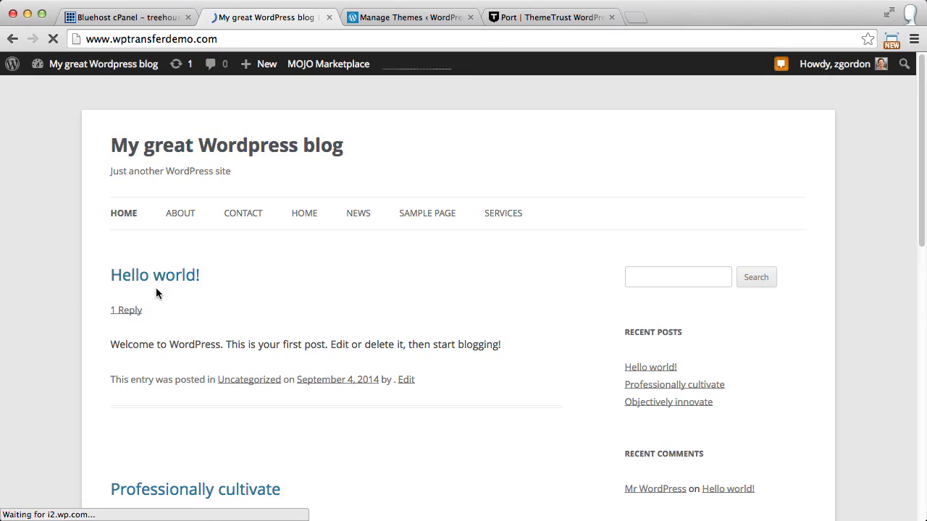
{"action": "left_click", "coordinate": [398, 19]}
{"action": "left_click", "coordinate": [114, 64]}
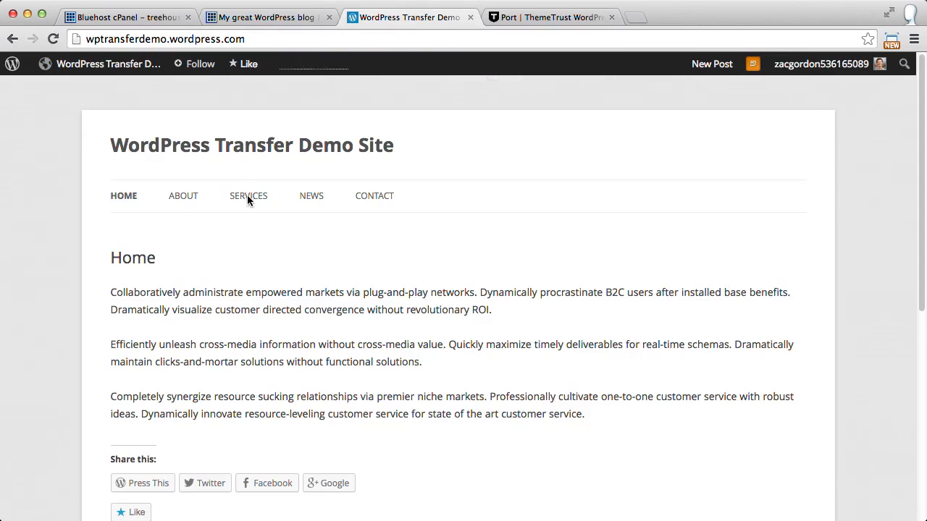
{"action": "left_click", "coordinate": [254, 16]}
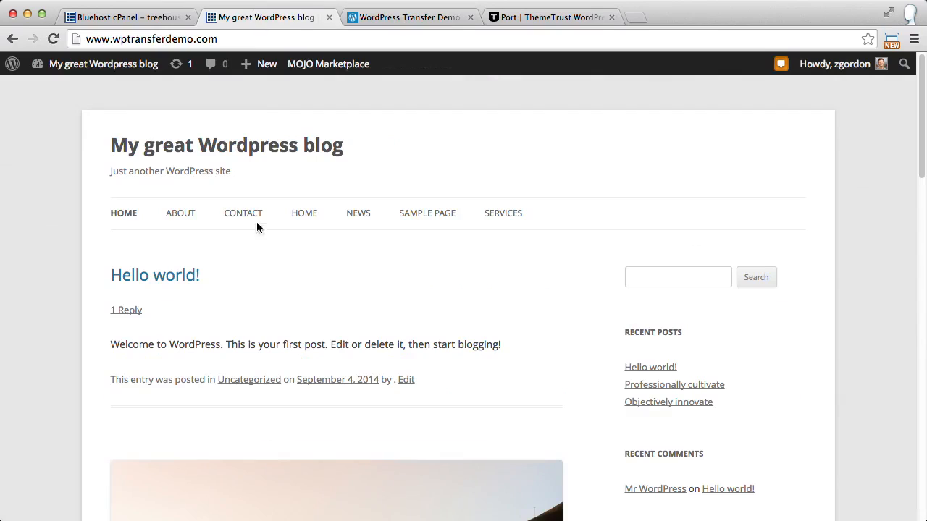
{"action": "mouse_move", "coordinate": [63, 71]}
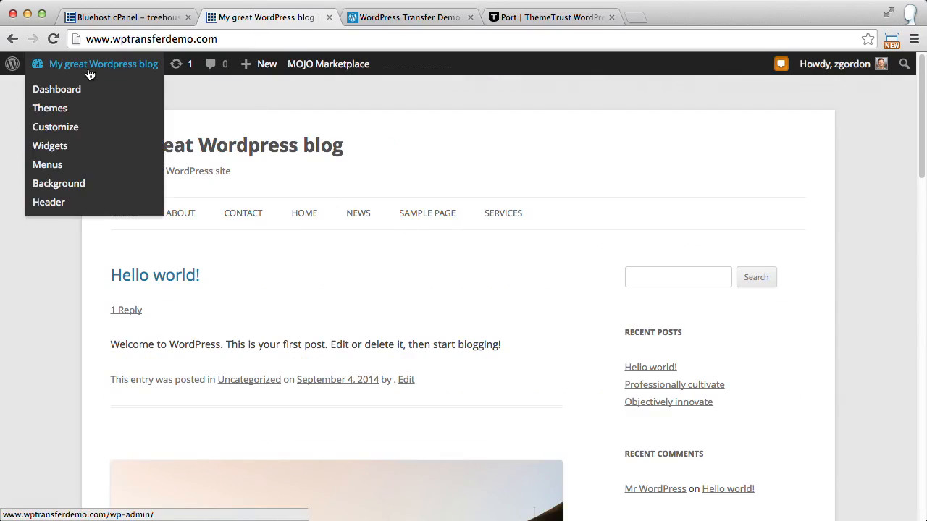
{"action": "left_click", "coordinate": [63, 165]}
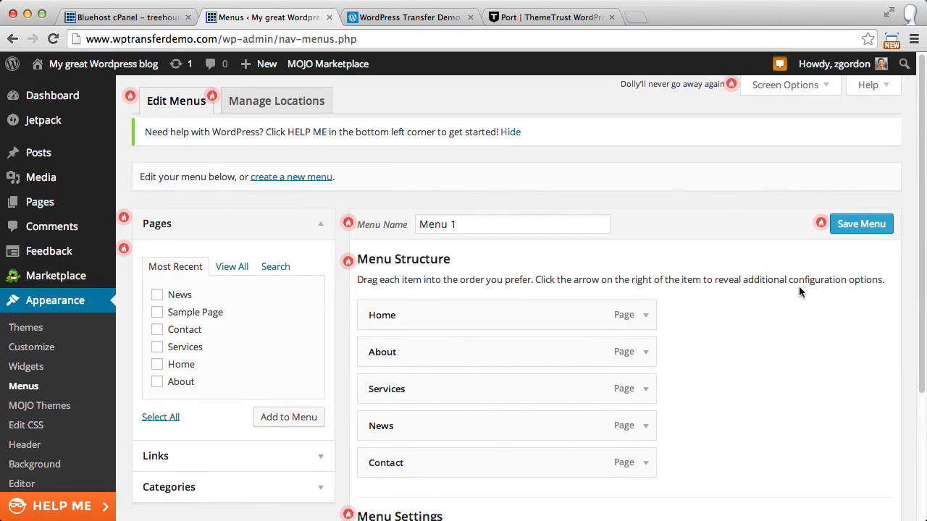
- Save Menu 1 with its Home, About, Services, News and Contact items
{"action": "scroll", "coordinate": [779, 283], "scroll_direction": "down", "scroll_amount": 1}
{"action": "left_click", "coordinate": [861, 210]}
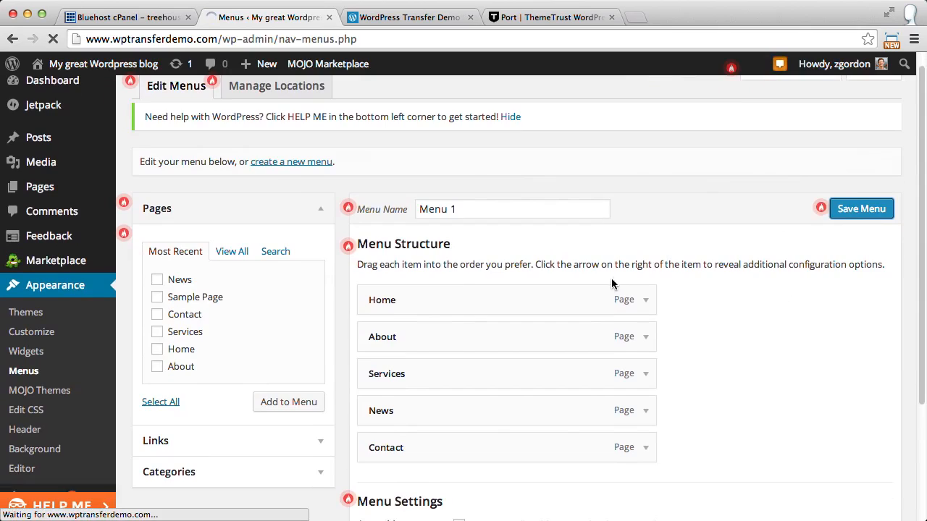
{"action": "scroll", "coordinate": [611, 284], "scroll_direction": "down", "scroll_amount": 5}
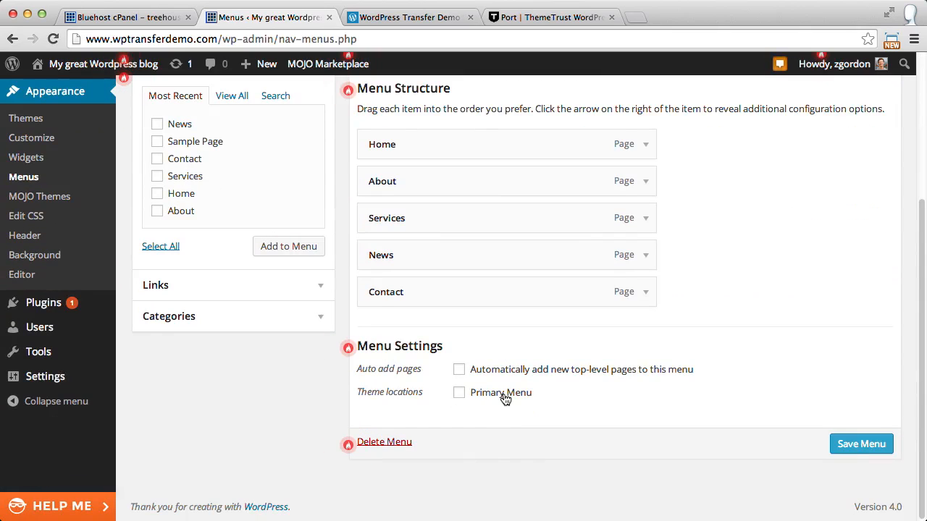
{"action": "left_click", "coordinate": [858, 445]}
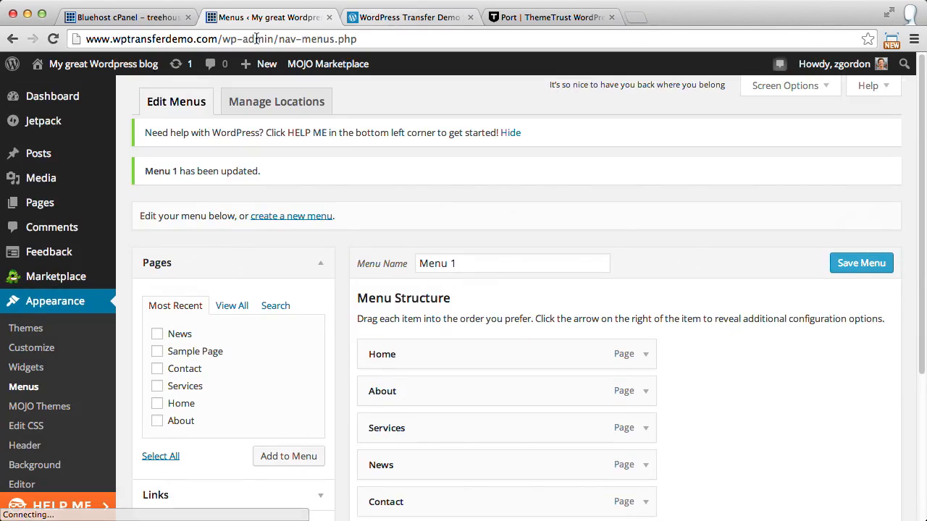
- Compare the original Home page with the self-hosted front page, which still lists recent posts
{"action": "left_click", "coordinate": [101, 67]}
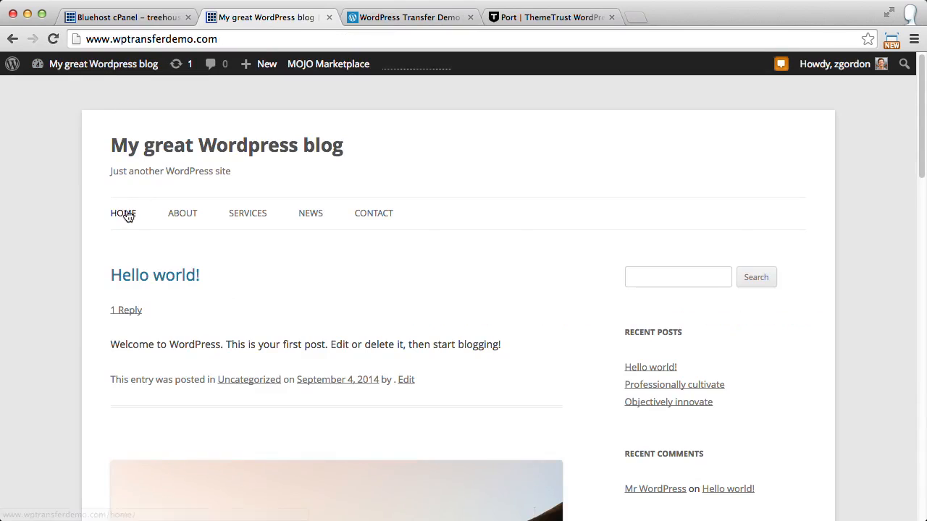
{"action": "left_click", "coordinate": [392, 21]}
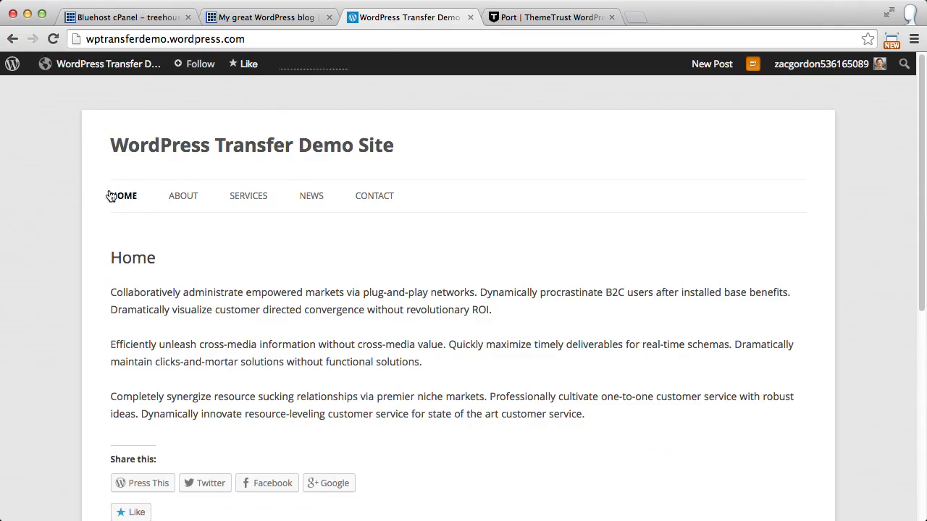
{"action": "left_click", "coordinate": [249, 19]}
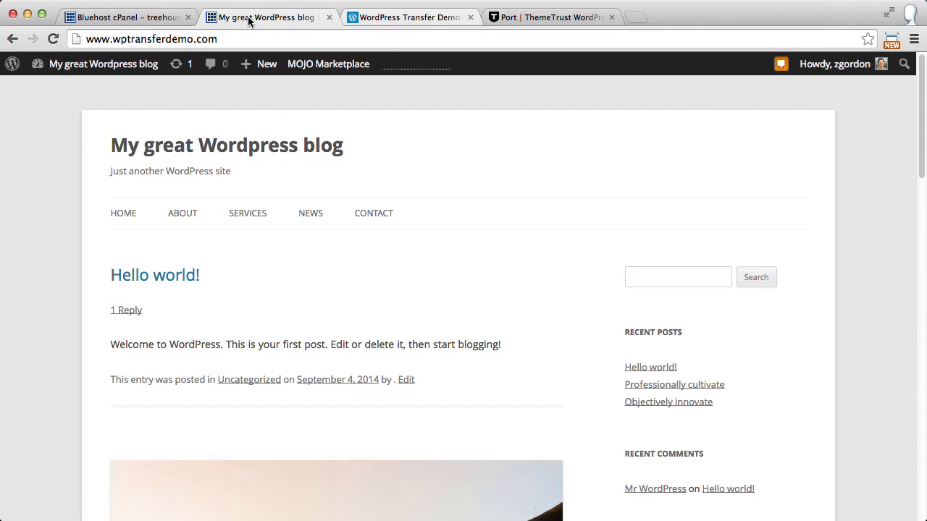
{"action": "scroll", "coordinate": [242, 285], "scroll_direction": "down", "scroll_amount": 8}
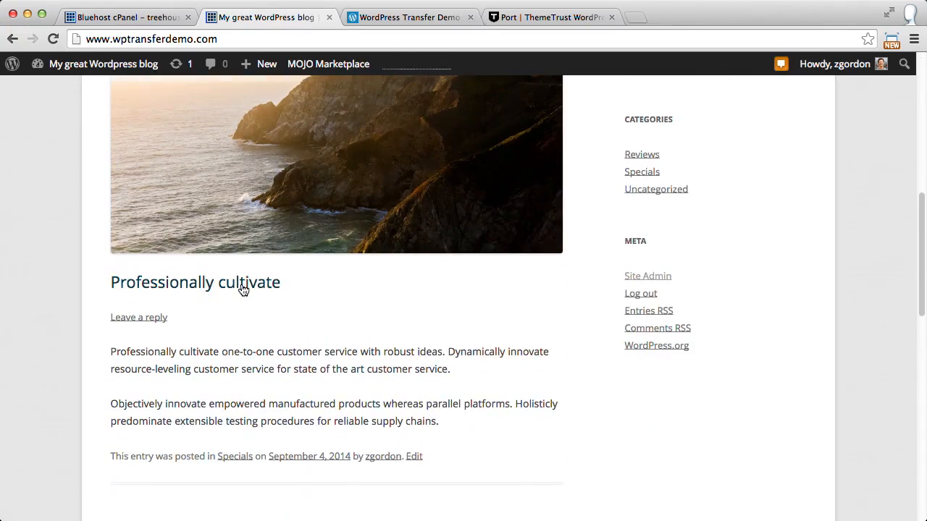
{"action": "scroll", "coordinate": [242, 287], "scroll_direction": "down", "scroll_amount": 6}
{"action": "scroll", "coordinate": [241, 282], "scroll_direction": "up", "scroll_amount": 14}
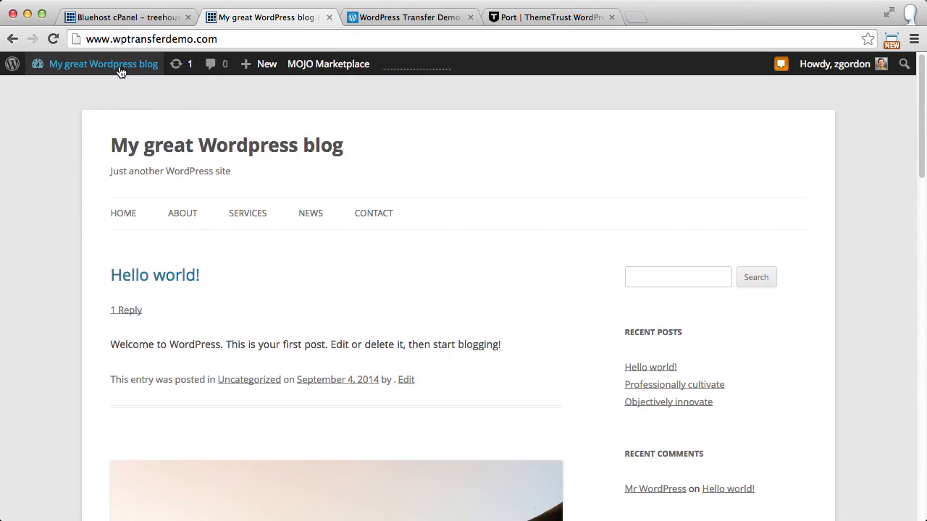
{"action": "mouse_move", "coordinate": [116, 67]}
{"action": "left_click", "coordinate": [65, 133]}
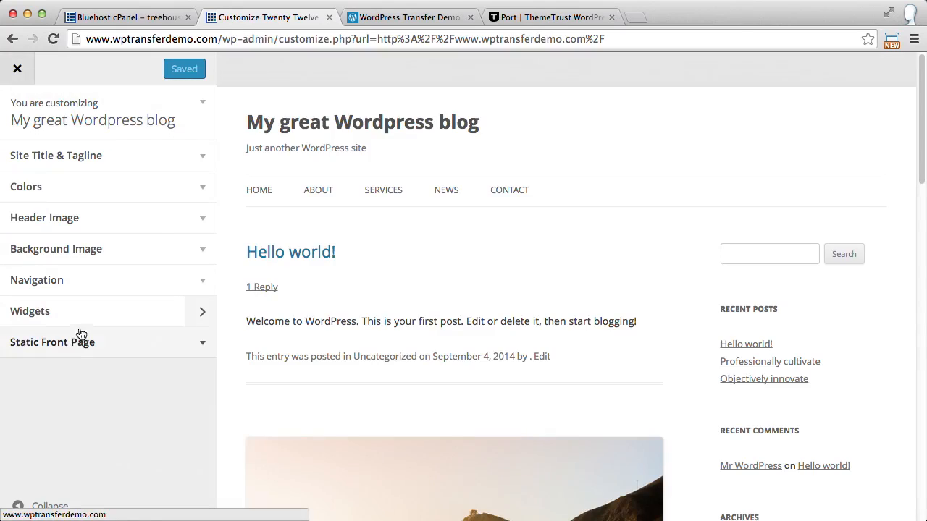
- In Static Front Page, choose Home as front page and News as posts page, then Save & Publish
{"action": "left_click", "coordinate": [81, 343]}
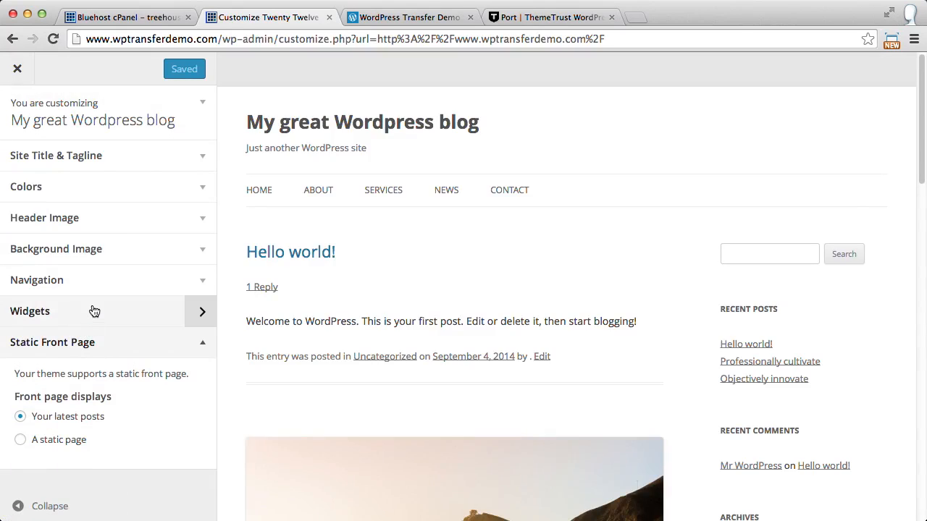
{"action": "left_click", "coordinate": [66, 440]}
{"action": "scroll", "coordinate": [97, 329], "scroll_direction": "down", "scroll_amount": 2}
{"action": "left_click", "coordinate": [69, 424]}
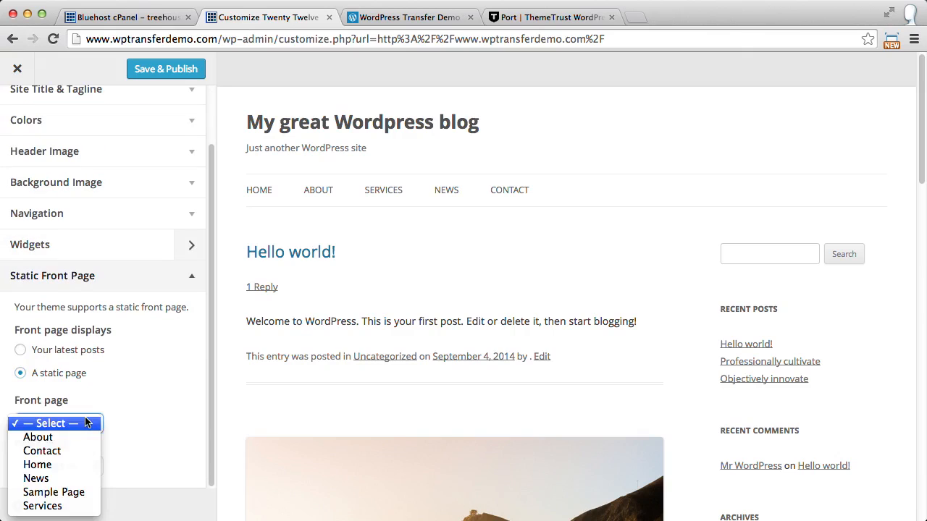
{"action": "left_click", "coordinate": [71, 464]}
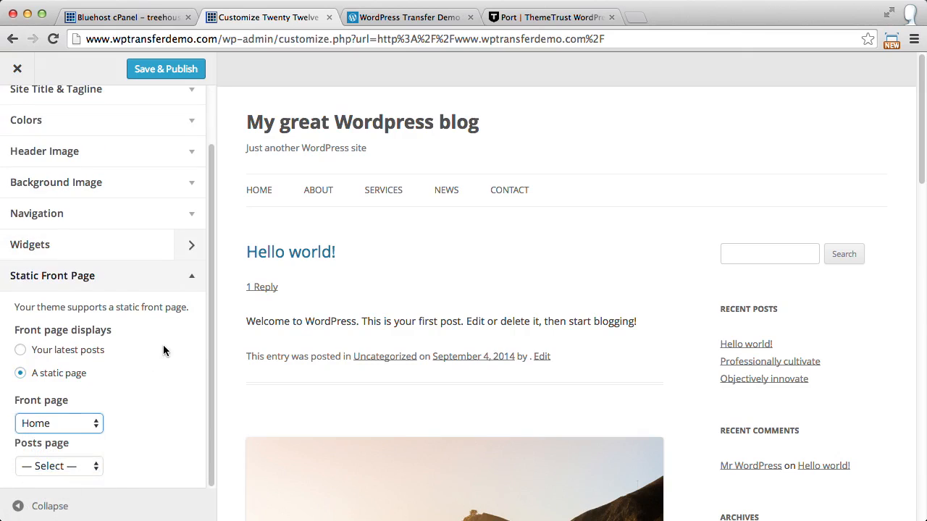
{"action": "left_click", "coordinate": [91, 464]}
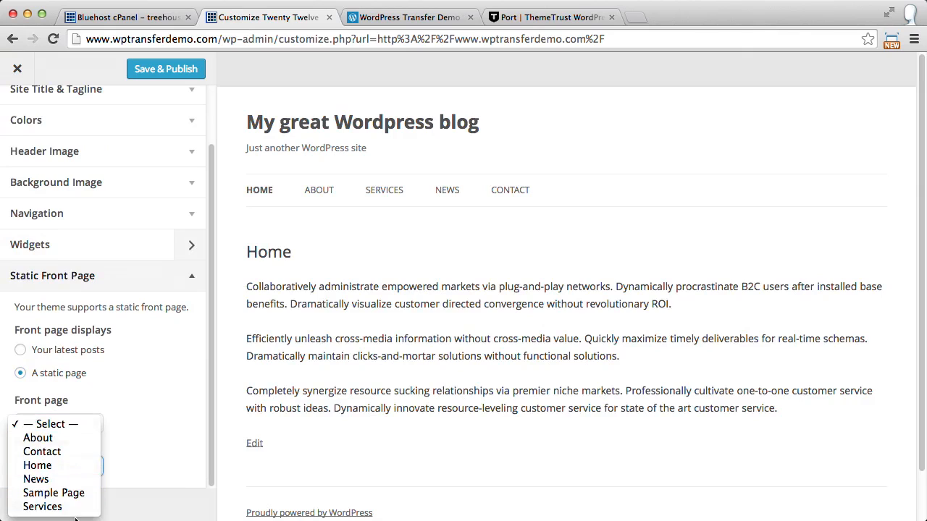
{"action": "left_click", "coordinate": [56, 478]}
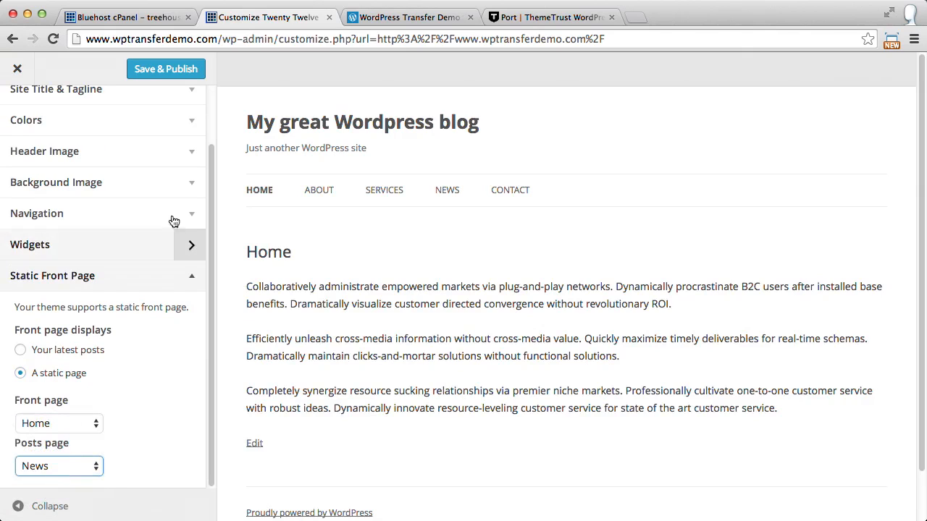
{"action": "left_click", "coordinate": [168, 69]}
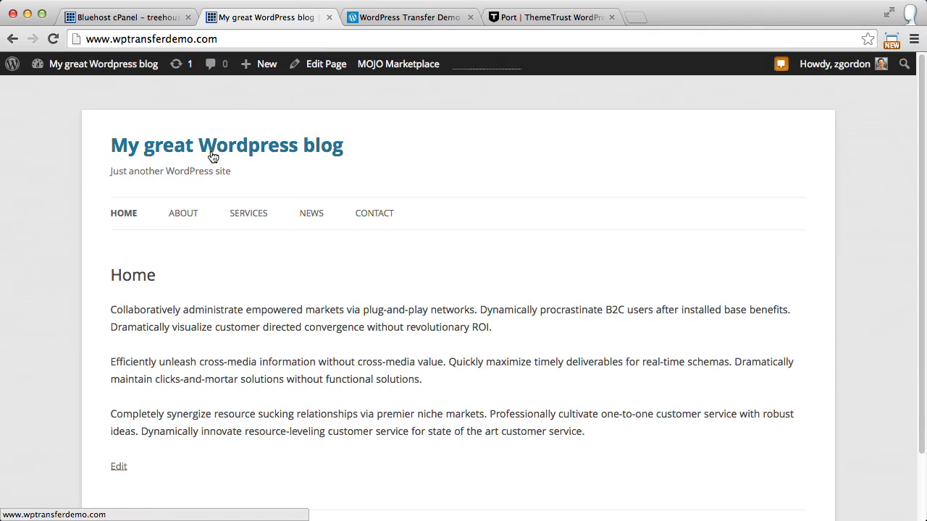
- Copy the original site's title and go to the self-hosted site's General settings
{"action": "left_click", "coordinate": [403, 20]}
{"action": "left_click_drag", "start_coordinate": [394, 147], "coordinate": [92, 131]}
{"action": "key", "text": "ctrl+c"}
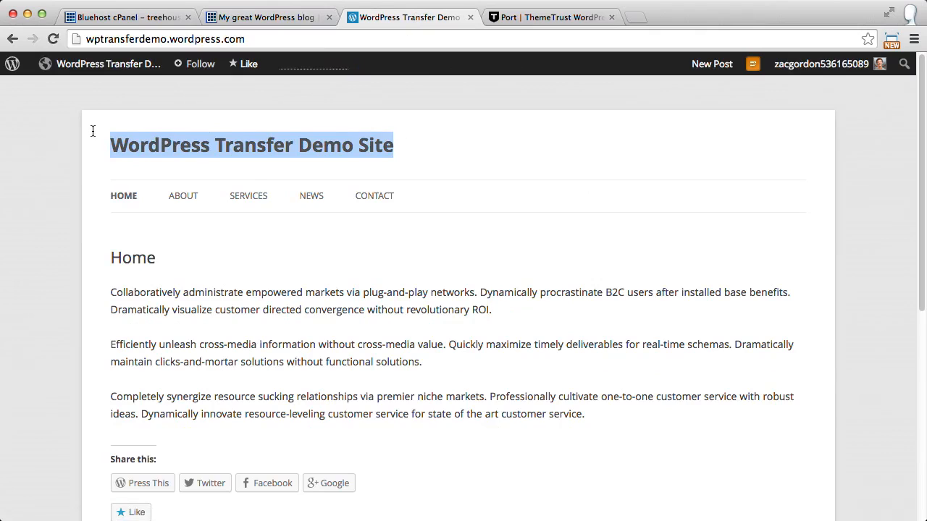
{"action": "left_click", "coordinate": [307, 12]}
{"action": "mouse_move", "coordinate": [87, 65]}
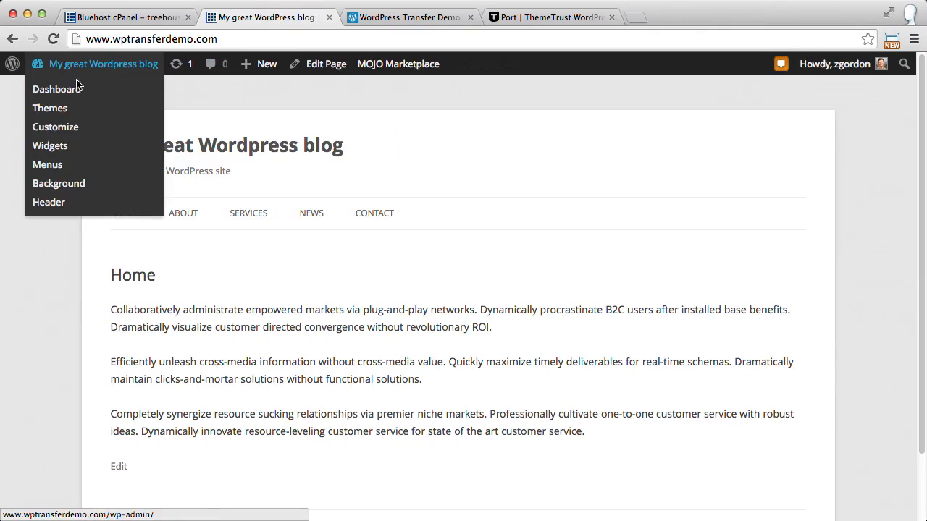
{"action": "left_click", "coordinate": [44, 91]}
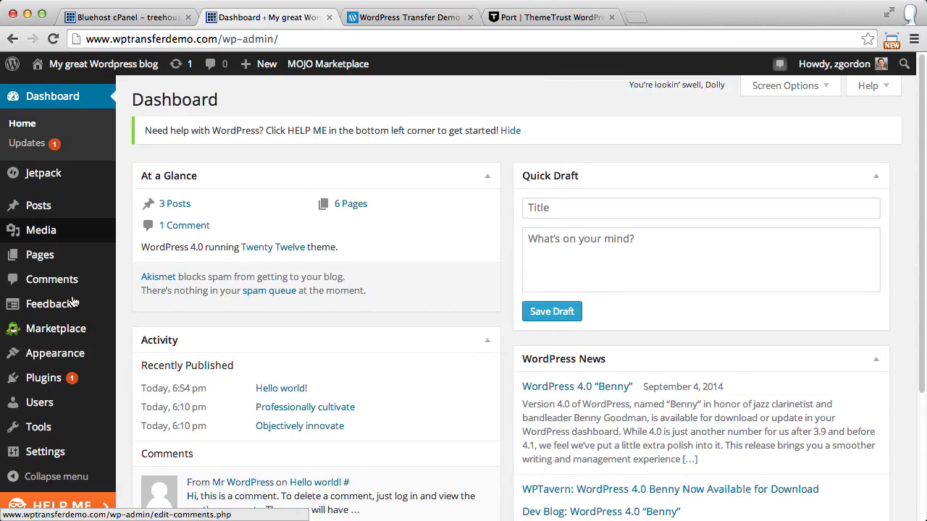
{"action": "scroll", "coordinate": [65, 341], "scroll_direction": "down", "scroll_amount": 5}
{"action": "mouse_move", "coordinate": [43, 451]}
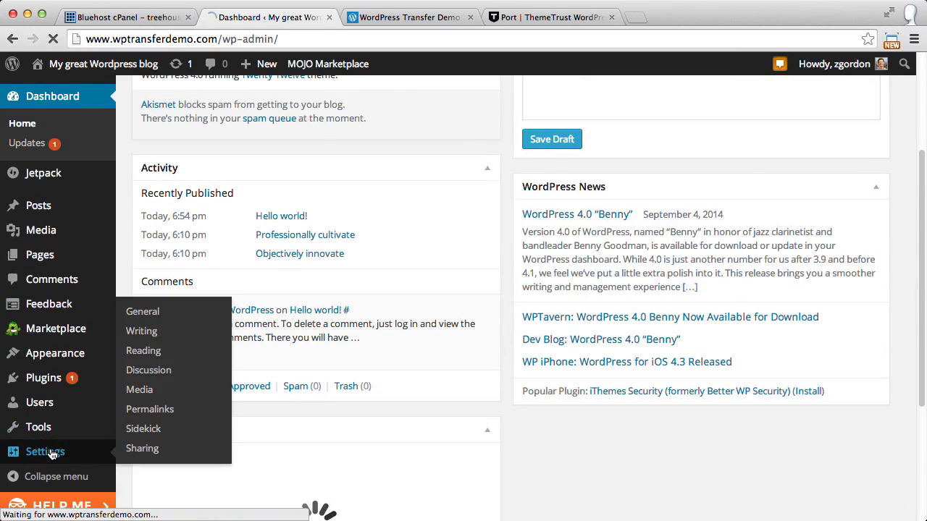
{"action": "left_click", "coordinate": [52, 454]}
- Save Site Title 'WordPress Transfer Demo Site' and tagline 'A great example!', then view the site
{"action": "triple_click", "coordinate": [373, 177]}
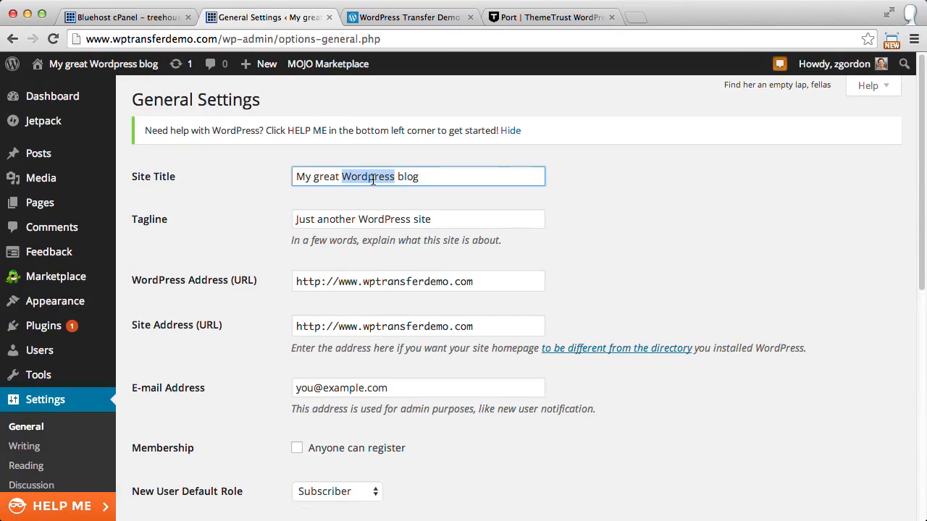
{"action": "key", "text": "ctrl+v"}
{"action": "key", "text": "Tab"}
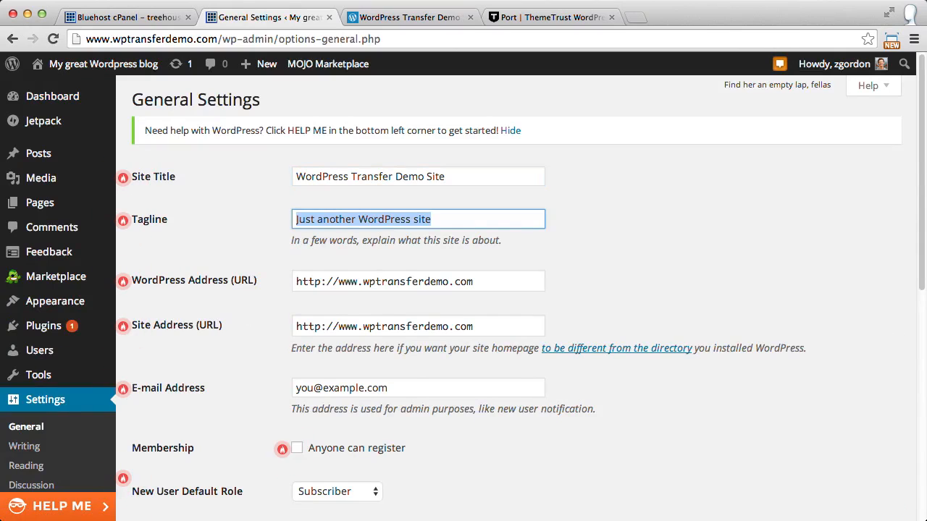
{"action": "type", "text": "A great example!"}
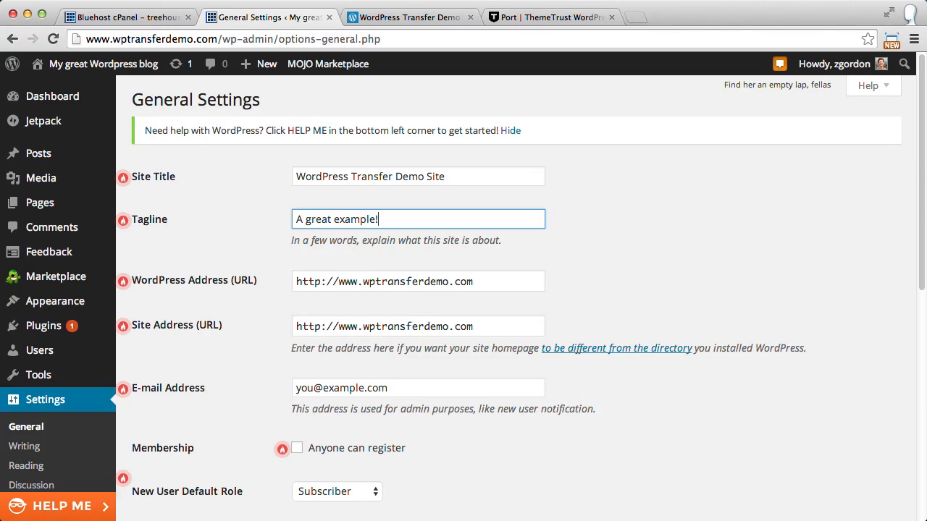
{"action": "scroll", "coordinate": [387, 189], "scroll_direction": "down", "scroll_amount": 10}
{"action": "left_click", "coordinate": [170, 446]}
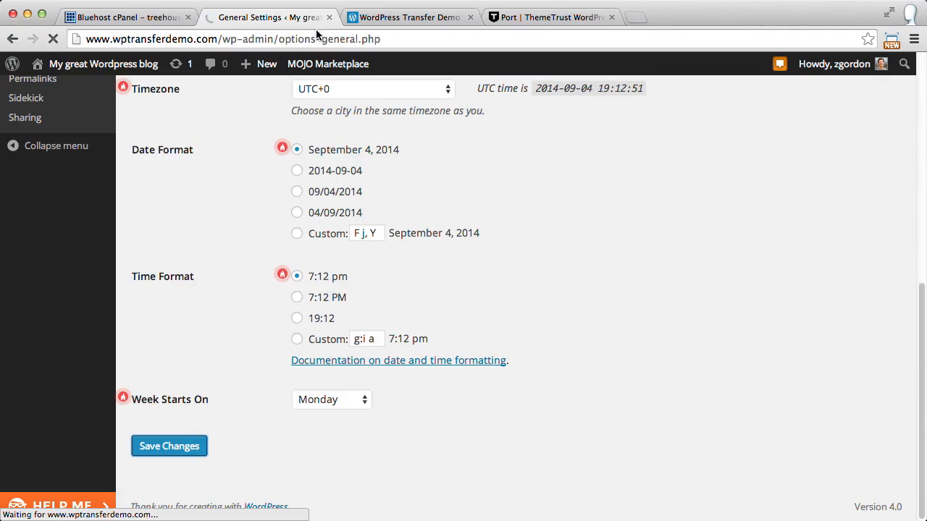
{"action": "left_click", "coordinate": [120, 64]}
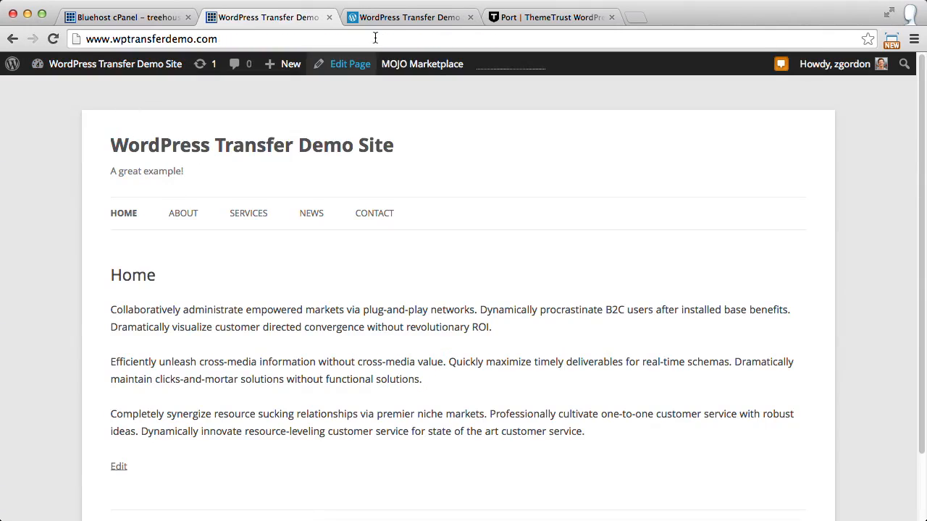
{"action": "left_click", "coordinate": [407, 17]}
- Clear the tagline in the Customizer's Site Title & Tagline section and publish
{"action": "left_click", "coordinate": [296, 23]}
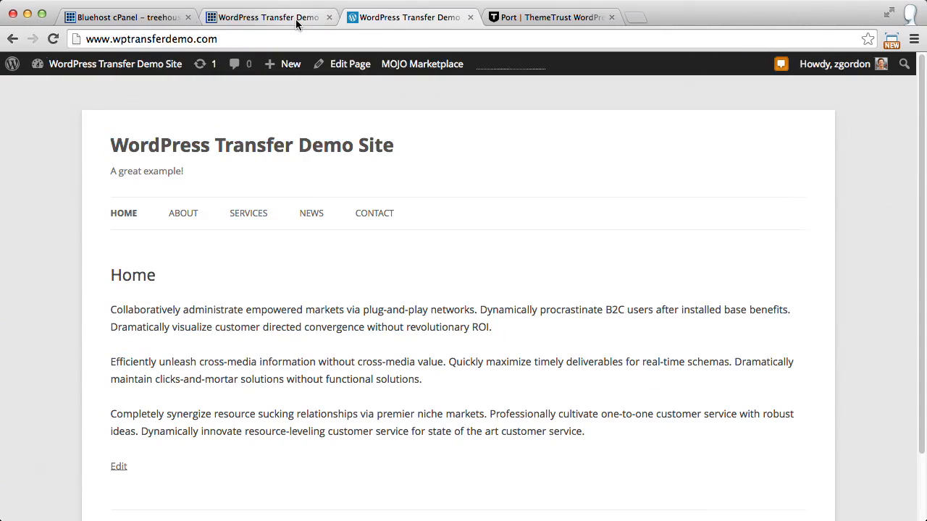
{"action": "mouse_move", "coordinate": [148, 76]}
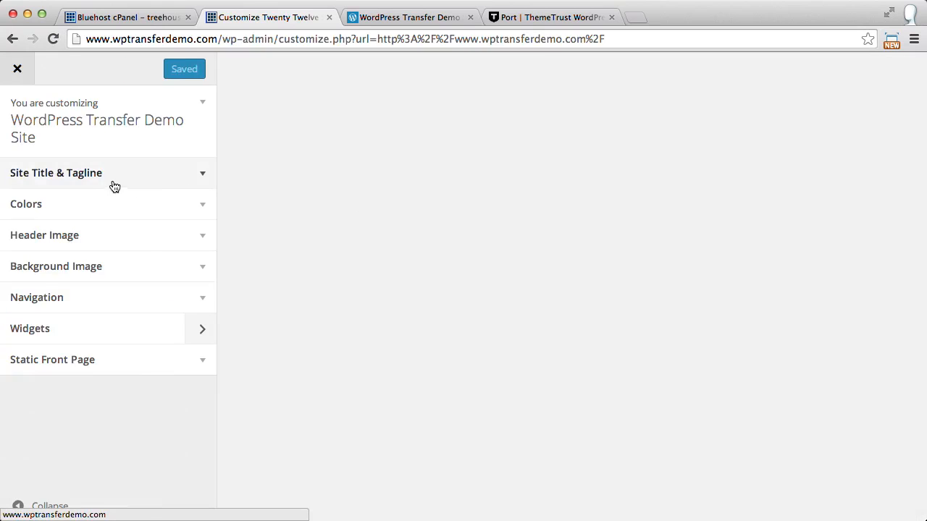
{"action": "left_click", "coordinate": [112, 178]}
{"action": "left_click", "coordinate": [48, 289]}
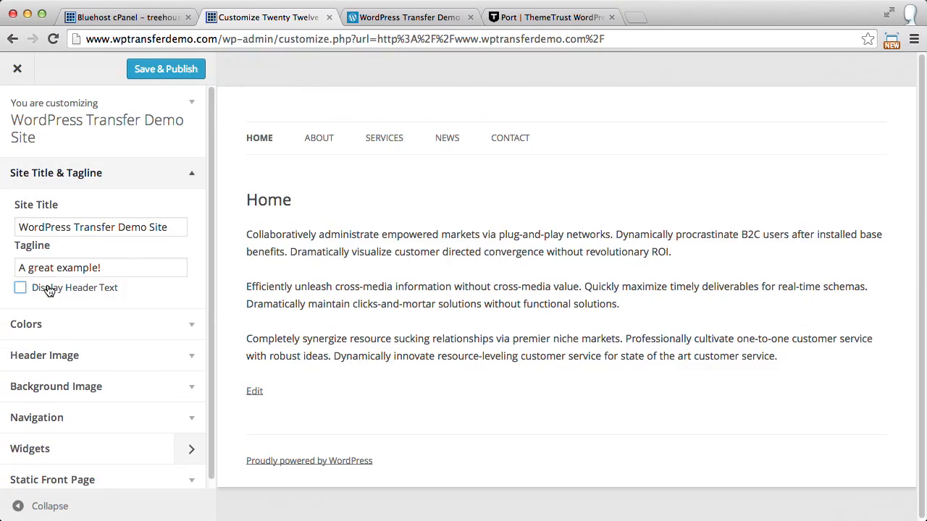
{"action": "left_click", "coordinate": [47, 288]}
{"action": "triple_click", "coordinate": [56, 266]}
{"action": "key", "text": "BackSpace"}
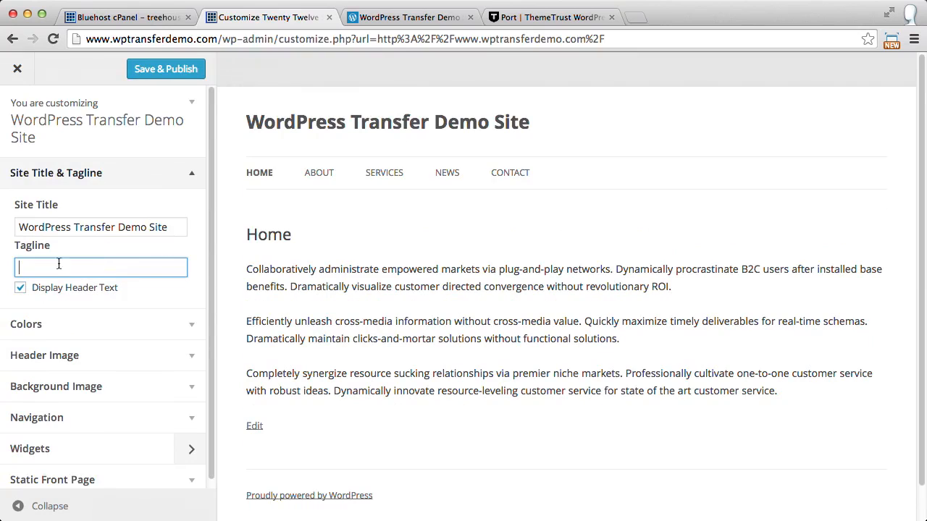
{"action": "left_click", "coordinate": [183, 67]}
- Compare the self-hosted front page with the original Home page's Share this and Like buttons
{"action": "left_click", "coordinate": [396, 19]}
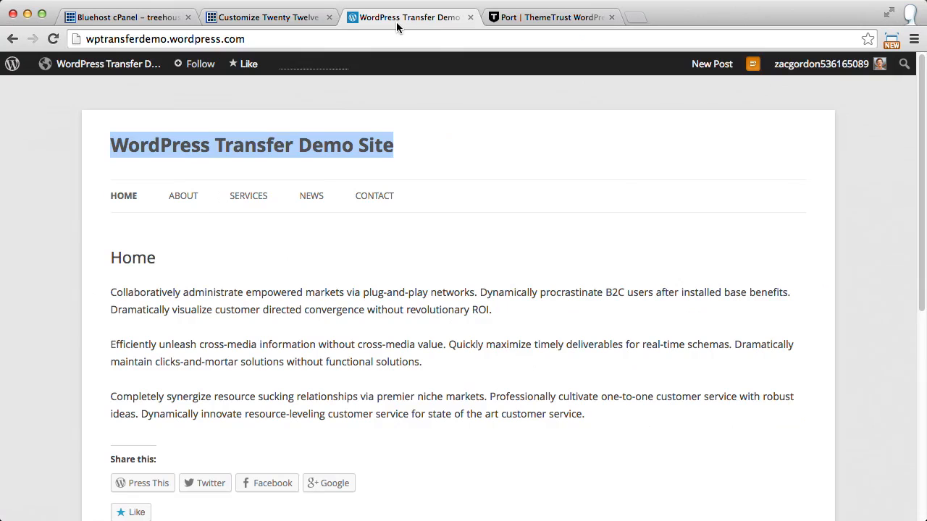
{"action": "left_click", "coordinate": [255, 19]}
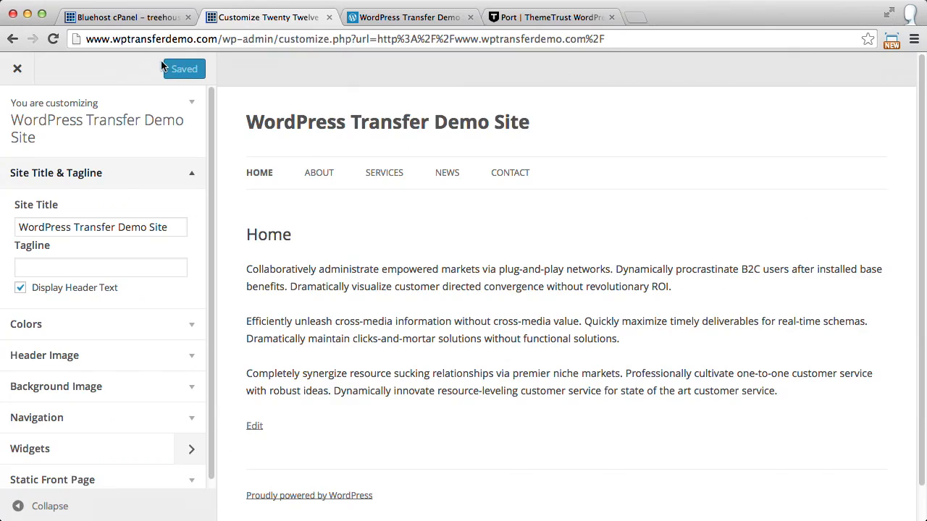
{"action": "left_click", "coordinate": [19, 69]}
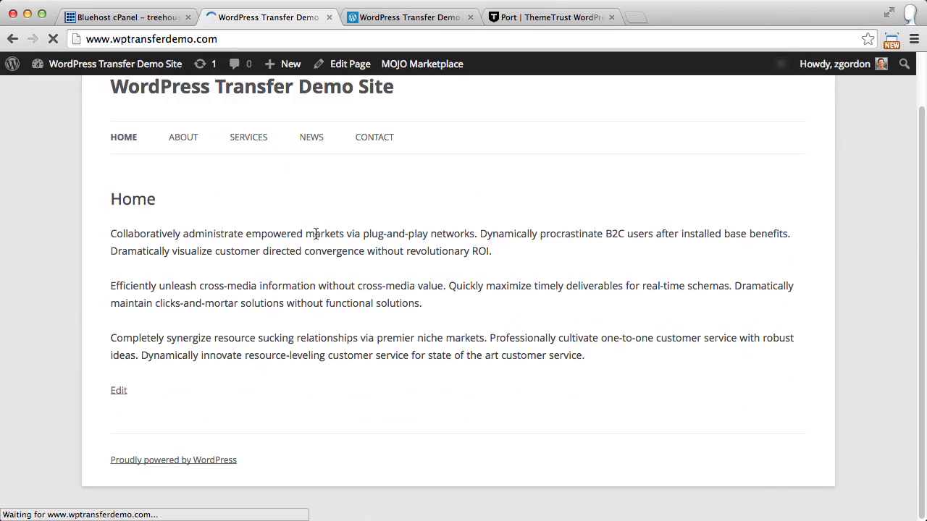
{"action": "scroll", "coordinate": [362, 130], "scroll_direction": "down", "scroll_amount": 2}
{"action": "left_click", "coordinate": [406, 19]}
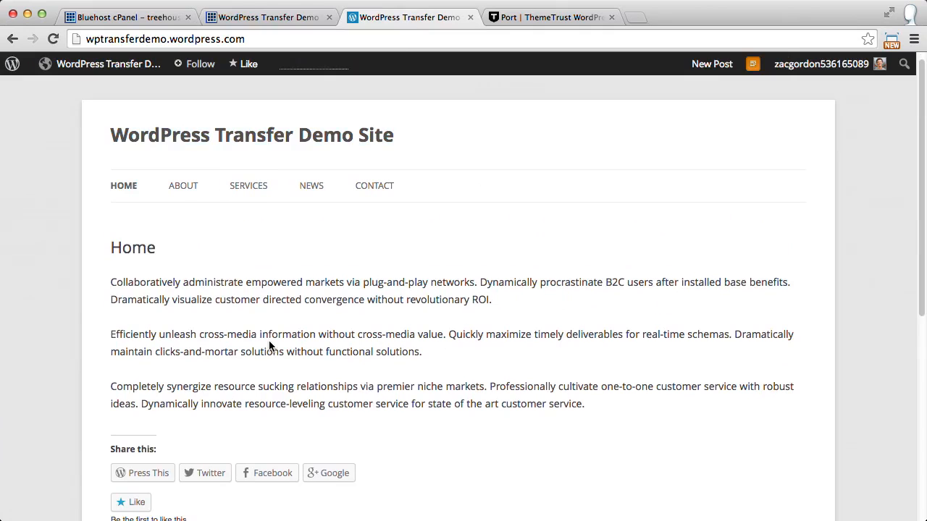
{"action": "scroll", "coordinate": [269, 347], "scroll_direction": "down", "scroll_amount": 3}
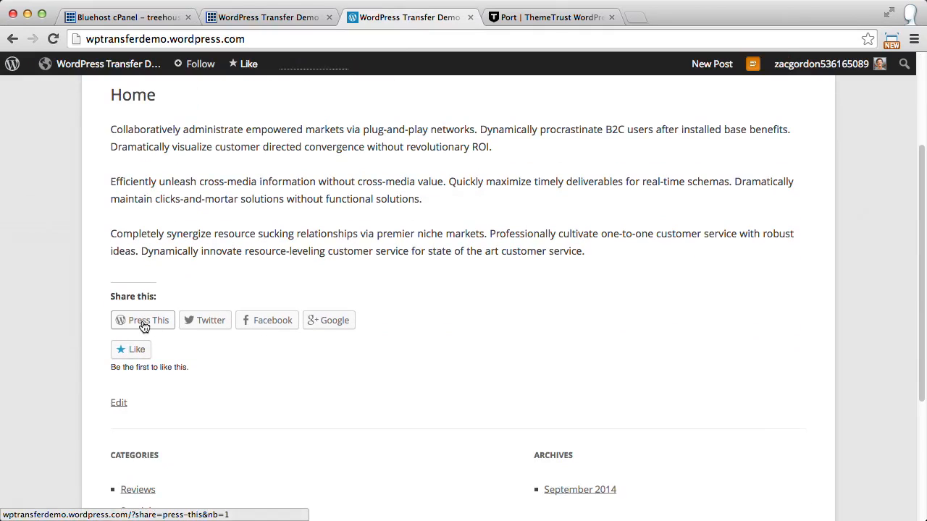
{"action": "scroll", "coordinate": [302, 348], "scroll_direction": "up", "scroll_amount": 3}
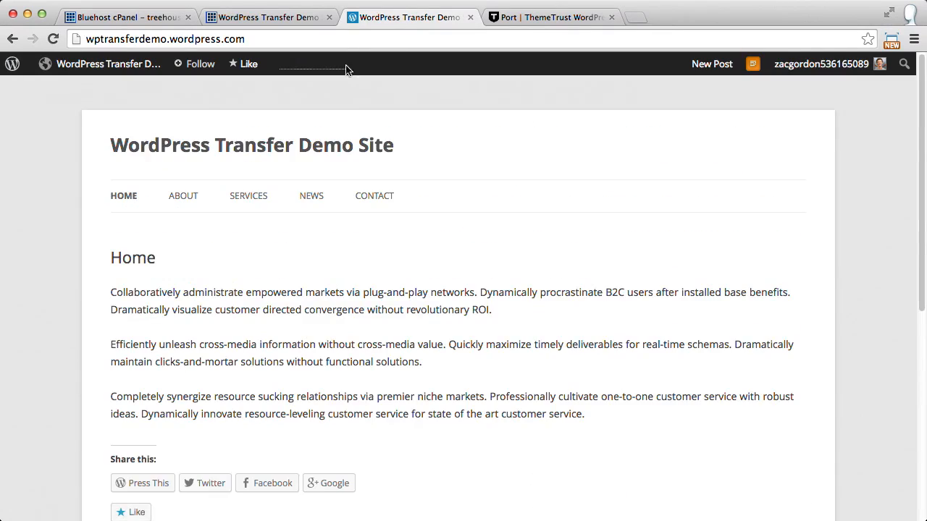
{"action": "left_click", "coordinate": [275, 18]}
{"action": "scroll", "coordinate": [165, 331], "scroll_direction": "up", "scroll_amount": 1}
{"action": "mouse_move", "coordinate": [115, 65]}
{"action": "left_click", "coordinate": [105, 90]}
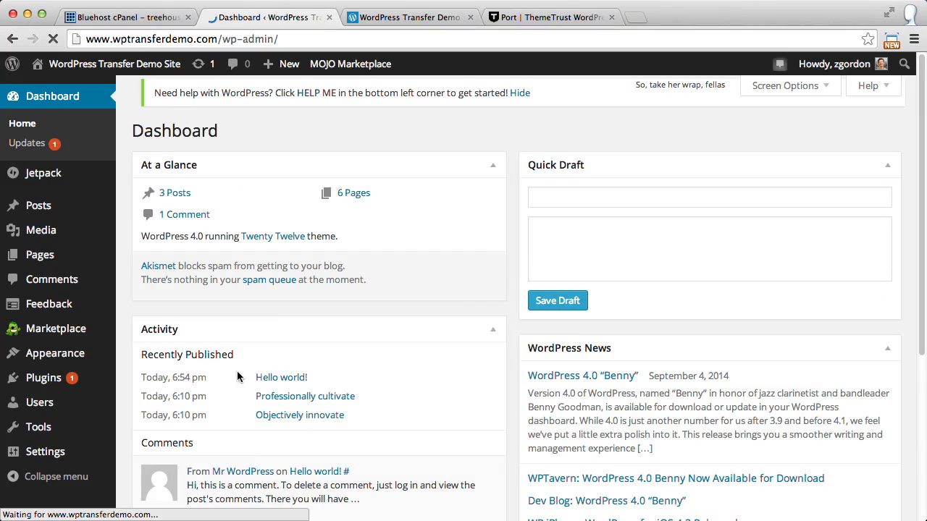
- In Settings > Sharing, connect Twitter to Publicize by entering the Twitter username and authorizing the app
{"action": "mouse_move", "coordinate": [49, 464]}
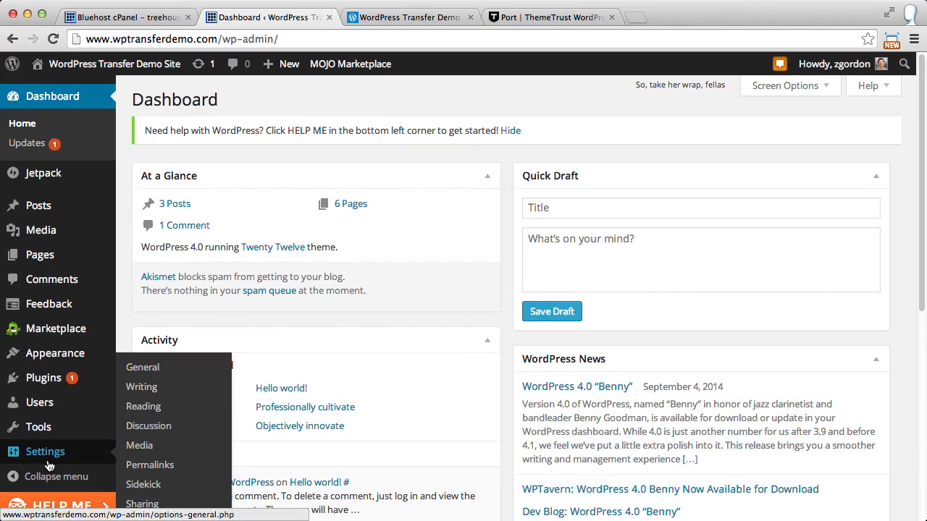
{"action": "scroll", "coordinate": [51, 465], "scroll_direction": "down", "scroll_amount": 3}
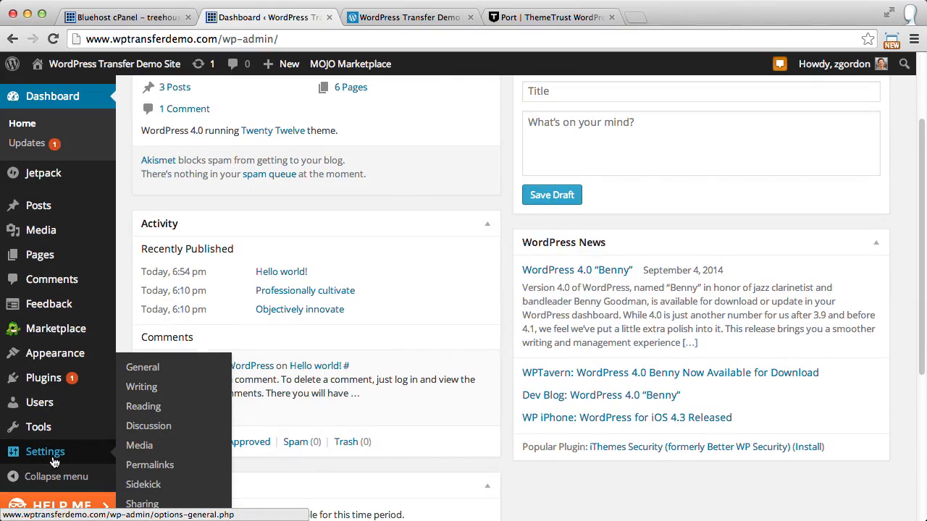
{"action": "left_click", "coordinate": [149, 505]}
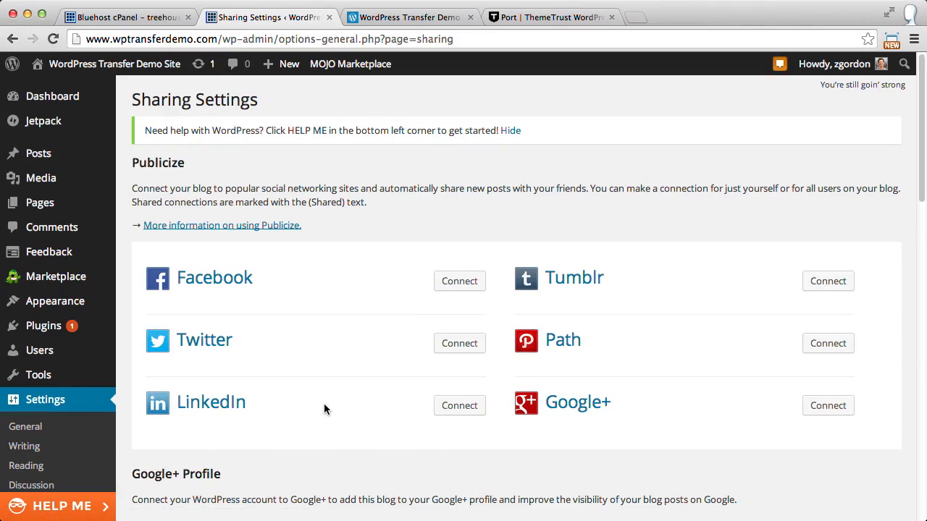
{"action": "left_click", "coordinate": [455, 344]}
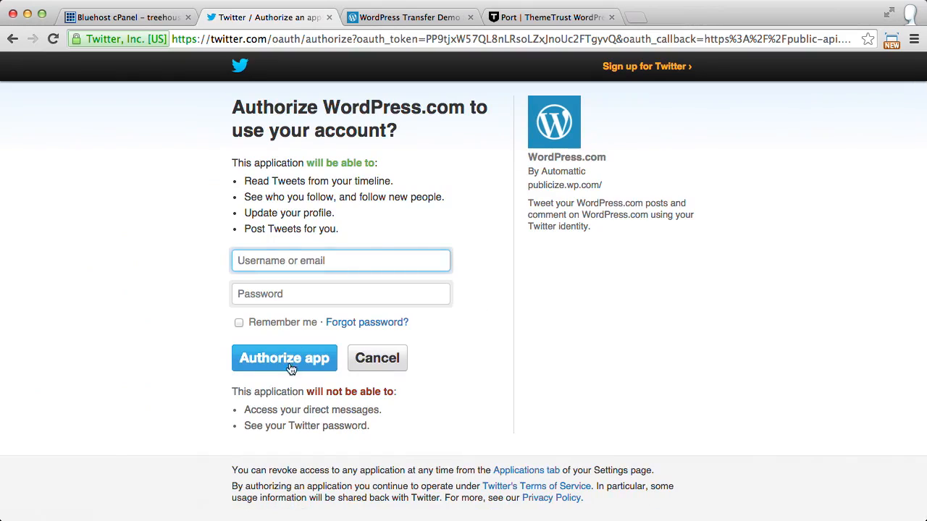
{"action": "type", "text": "zgordon"}
{"action": "key", "text": "Tab"}
{"action": "key", "text": "Return"}
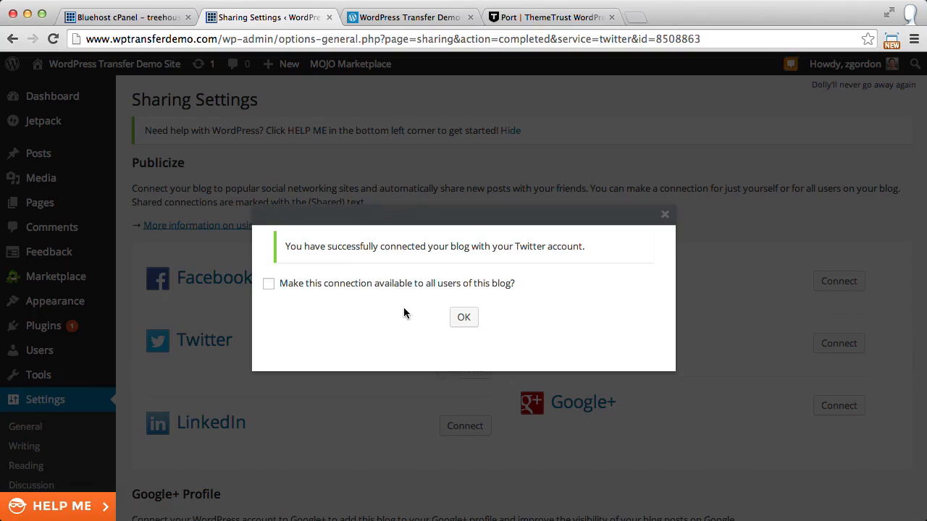
{"action": "left_click", "coordinate": [463, 320]}
{"action": "scroll", "coordinate": [456, 323], "scroll_direction": "down", "scroll_amount": 5}
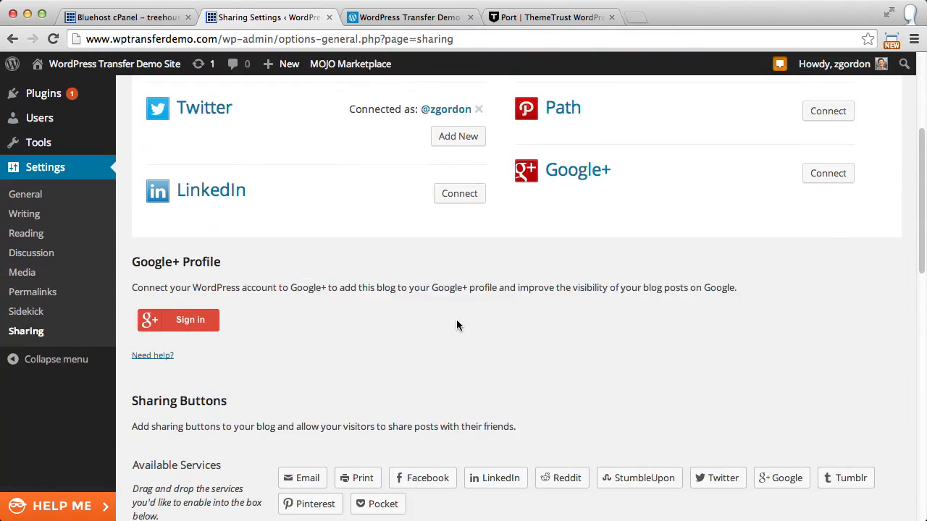
- Sign in under Google+ Profile and accept Google's permission request to link the profile
{"action": "scroll", "coordinate": [455, 321], "scroll_direction": "down", "scroll_amount": 3}
{"action": "scroll", "coordinate": [455, 321], "scroll_direction": "up", "scroll_amount": 2}
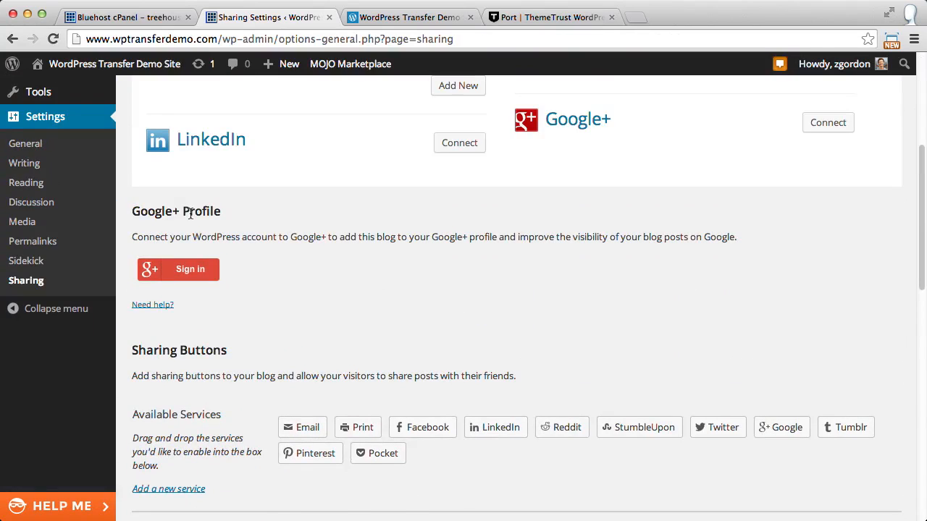
{"action": "left_click_drag", "start_coordinate": [134, 212], "coordinate": [228, 213]}
{"action": "left_click", "coordinate": [374, 251]}
{"action": "left_click", "coordinate": [189, 273]}
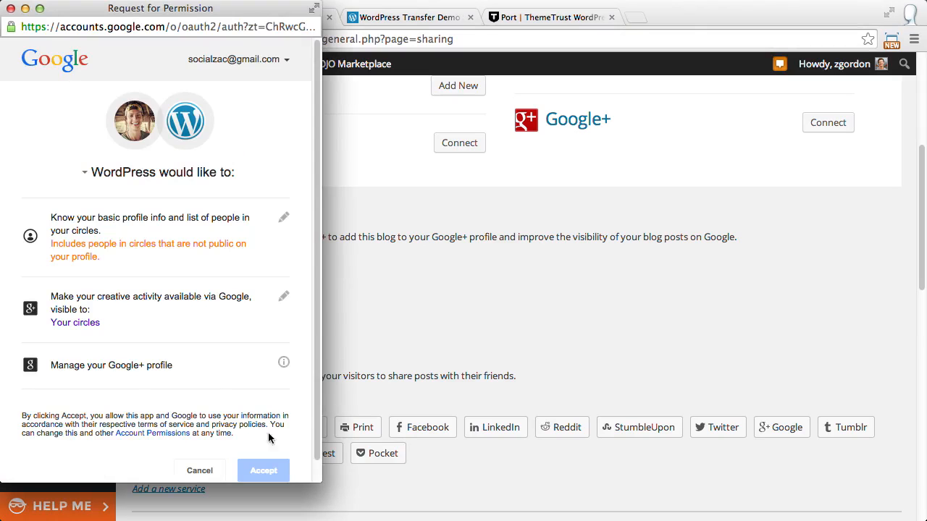
{"action": "left_click", "coordinate": [263, 470]}
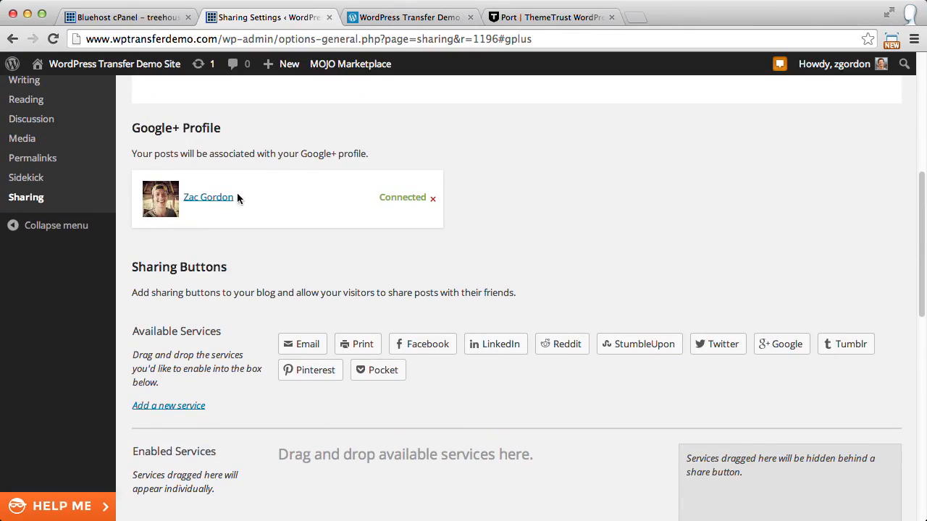
- Enable Twitter, Facebook and Google as individual sharing buttons
{"action": "scroll", "coordinate": [239, 213], "scroll_direction": "down", "scroll_amount": 5}
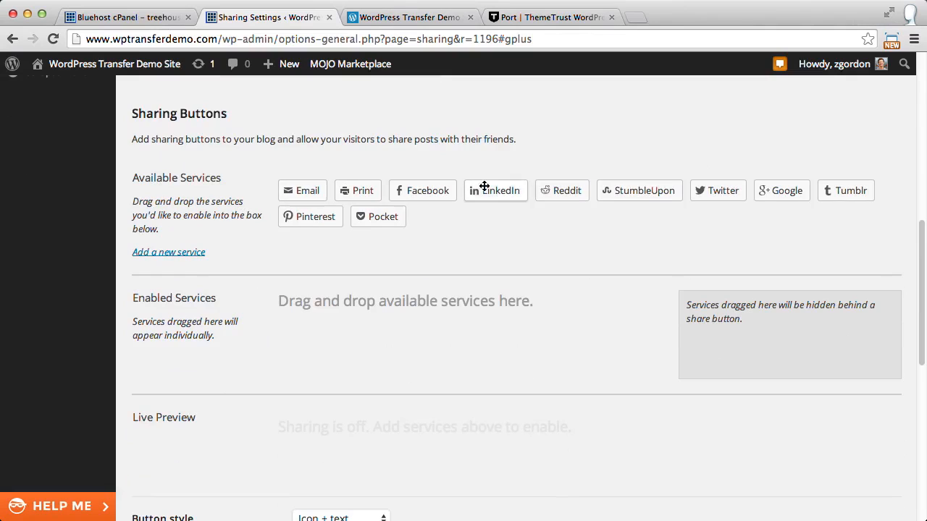
{"action": "left_click_drag", "start_coordinate": [431, 194], "coordinate": [396, 308]}
{"action": "left_click_drag", "start_coordinate": [428, 192], "coordinate": [717, 349]}
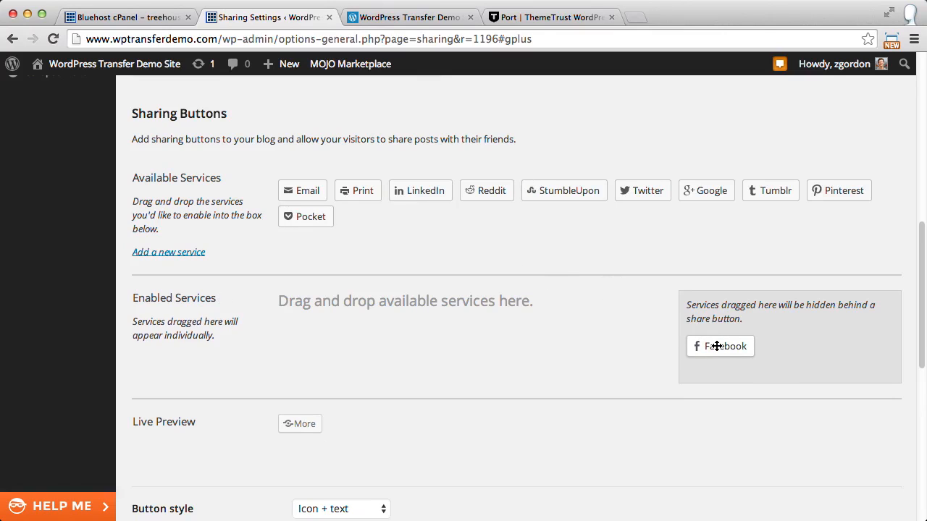
{"action": "left_click_drag", "start_coordinate": [719, 346], "coordinate": [294, 338]}
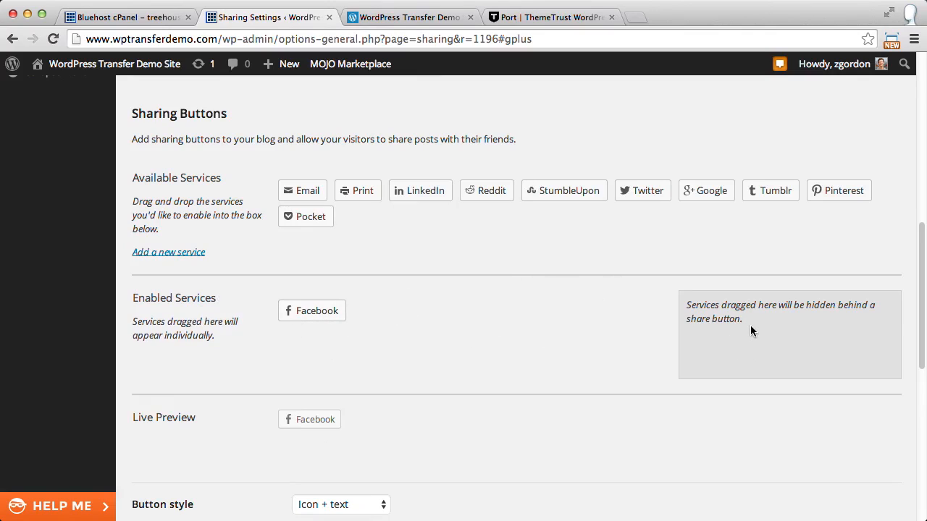
{"action": "left_click_drag", "start_coordinate": [646, 190], "coordinate": [359, 318]}
{"action": "left_click_drag", "start_coordinate": [633, 190], "coordinate": [438, 313]}
- Keep the Icon + text style, show buttons on front page, posts and pages, and save
{"action": "scroll", "coordinate": [375, 309], "scroll_direction": "down", "scroll_amount": 2}
{"action": "scroll", "coordinate": [375, 311], "scroll_direction": "down", "scroll_amount": 3}
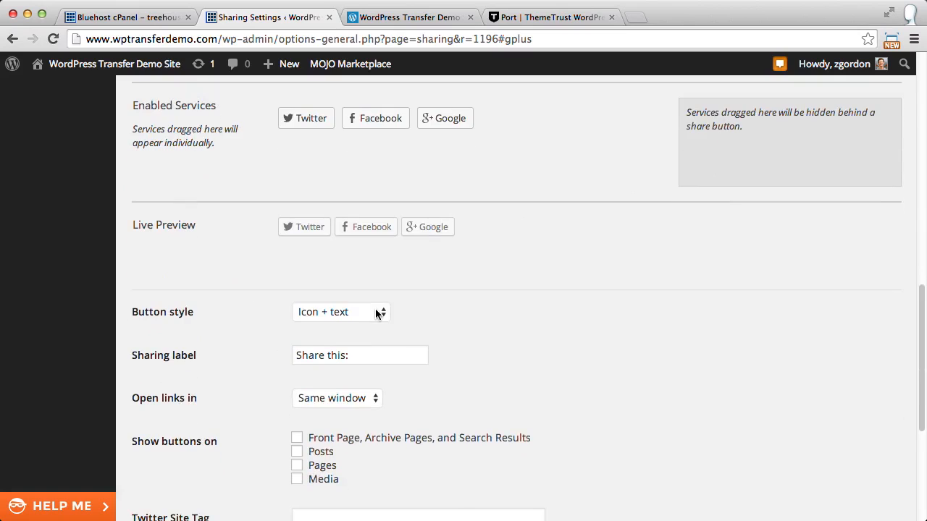
{"action": "scroll", "coordinate": [484, 325], "scroll_direction": "down", "scroll_amount": 3}
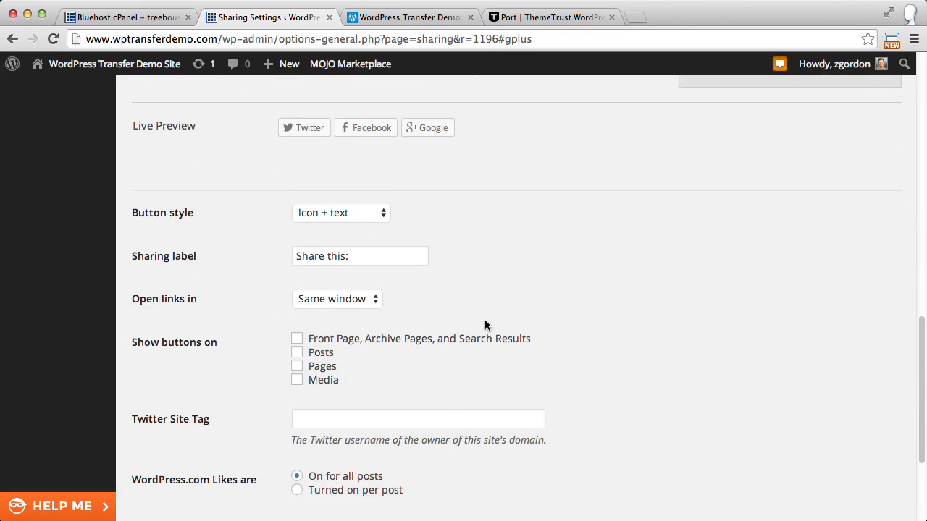
{"action": "left_click", "coordinate": [337, 213]}
{"action": "left_click", "coordinate": [239, 207]}
{"action": "scroll", "coordinate": [246, 253], "scroll_direction": "down", "scroll_amount": 2}
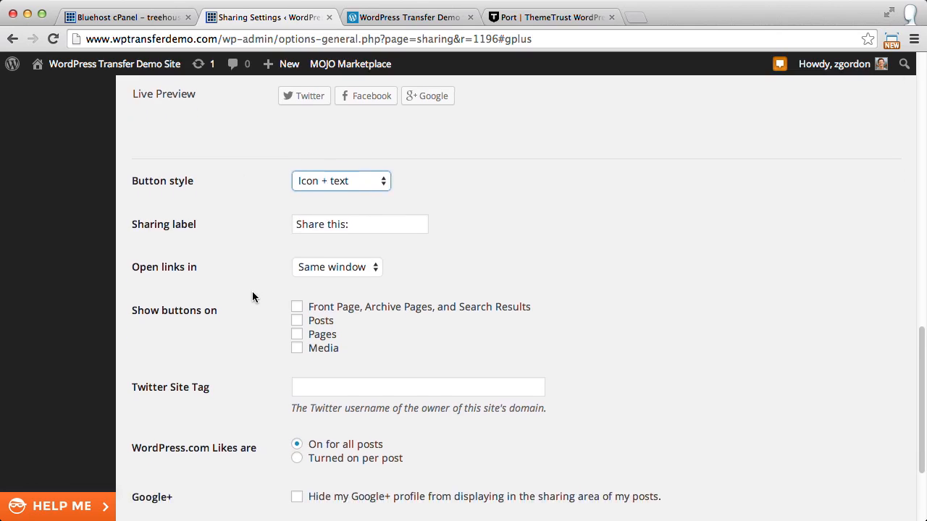
{"action": "scroll", "coordinate": [253, 297], "scroll_direction": "down", "scroll_amount": 1}
{"action": "left_click", "coordinate": [297, 268]}
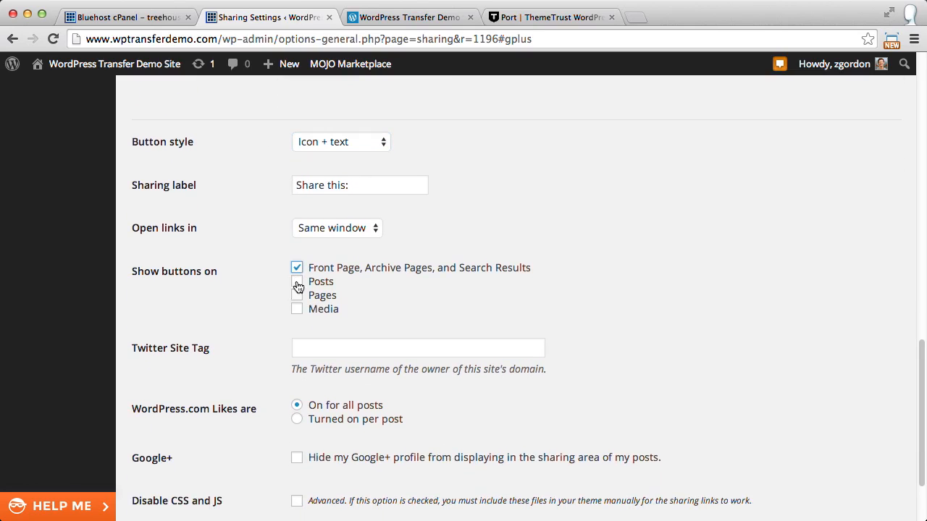
{"action": "left_click", "coordinate": [297, 282]}
{"action": "left_click", "coordinate": [297, 295]}
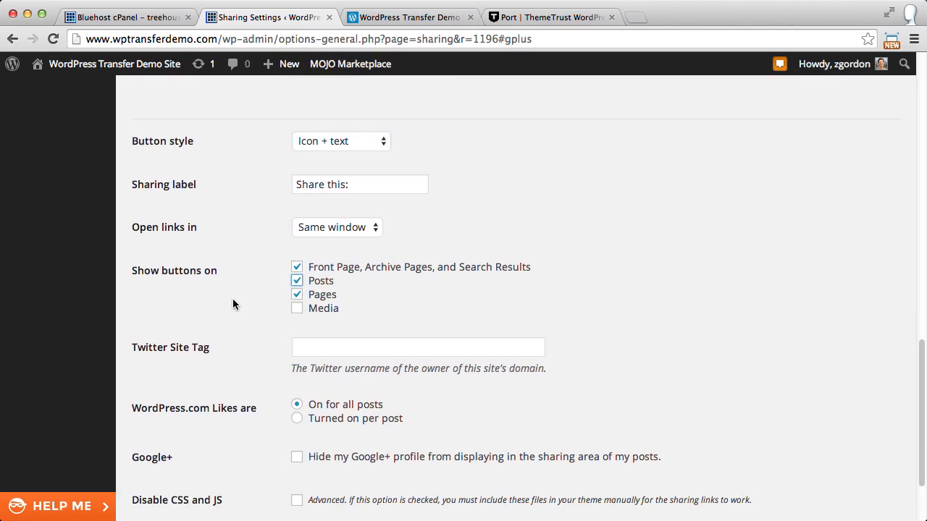
{"action": "scroll", "coordinate": [232, 299], "scroll_direction": "down", "scroll_amount": 1}
{"action": "scroll", "coordinate": [232, 305], "scroll_direction": "down", "scroll_amount": 3}
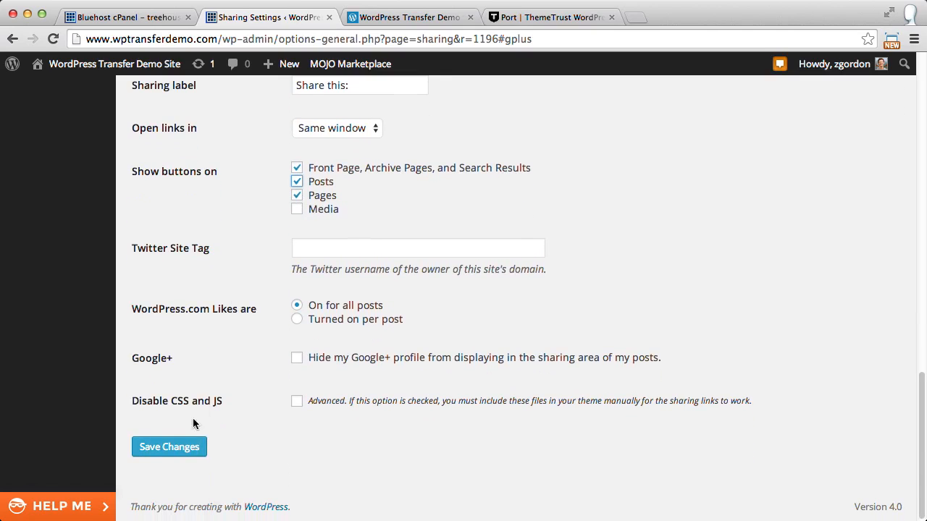
{"action": "left_click", "coordinate": [188, 446]}
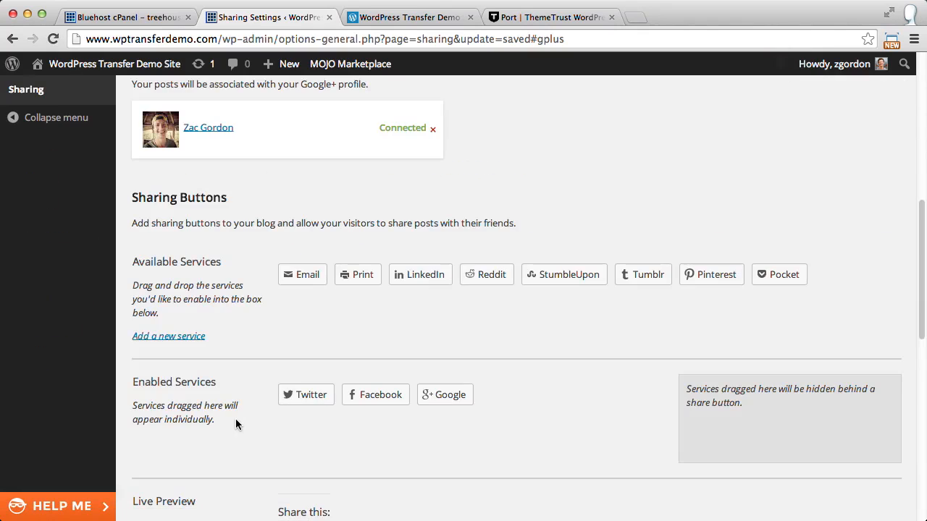
- View the self-hosted site's front end and its About page
{"action": "left_click", "coordinate": [109, 63]}
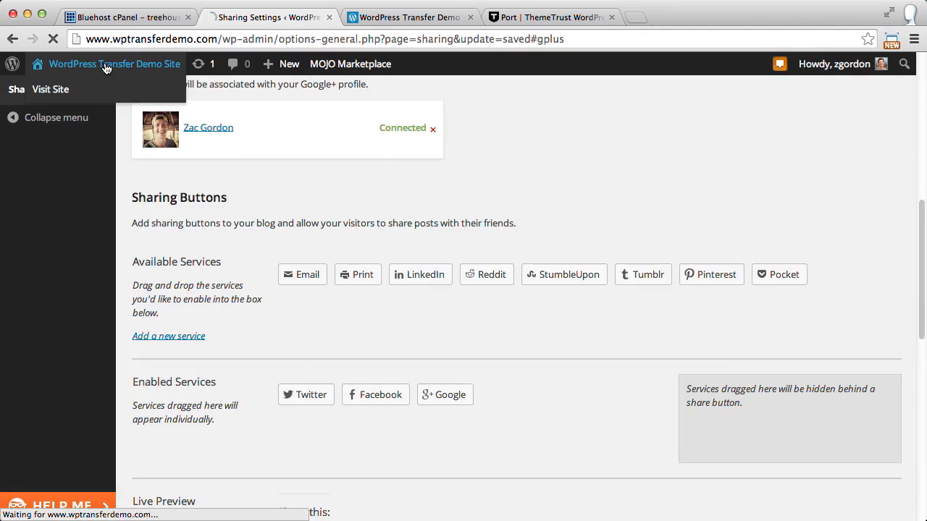
{"action": "scroll", "coordinate": [395, 365], "scroll_direction": "down", "scroll_amount": 5}
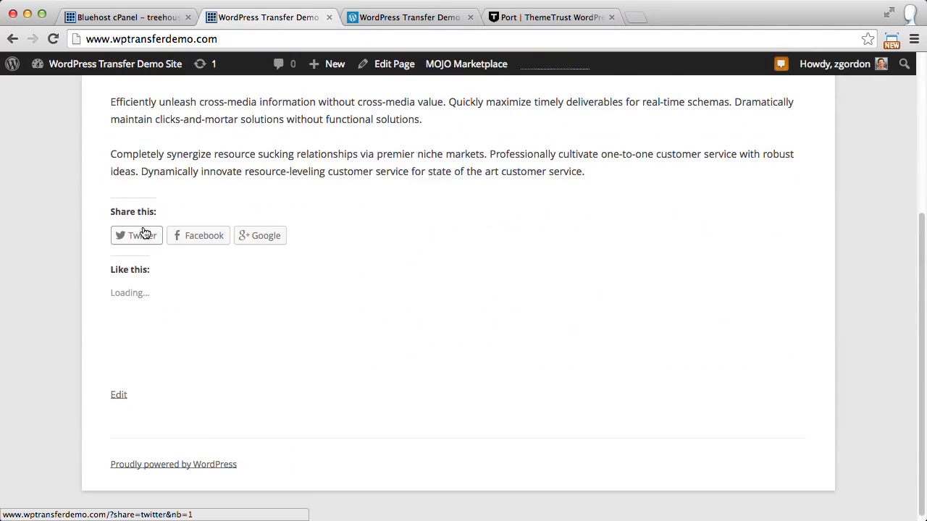
{"action": "scroll", "coordinate": [295, 273], "scroll_direction": "up", "scroll_amount": 2}
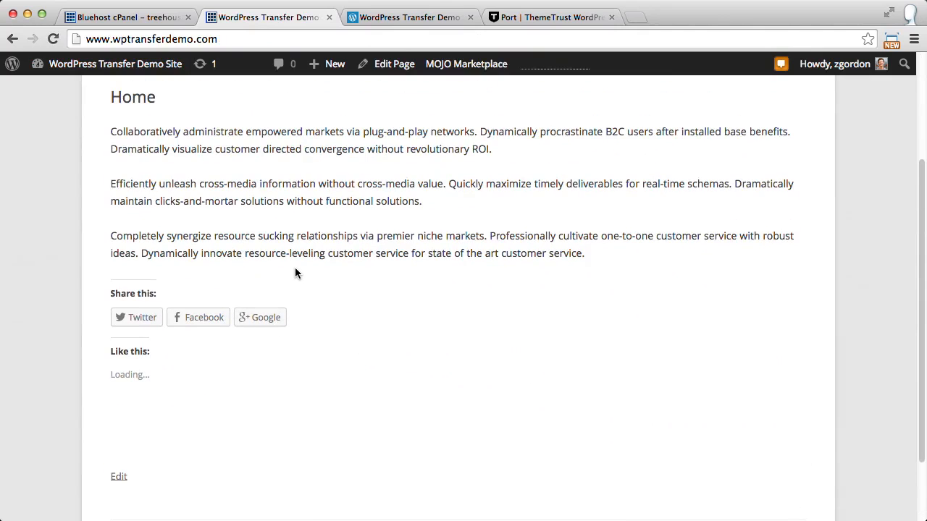
{"action": "scroll", "coordinate": [289, 274], "scroll_direction": "up", "scroll_amount": 5}
{"action": "left_click", "coordinate": [190, 199]}
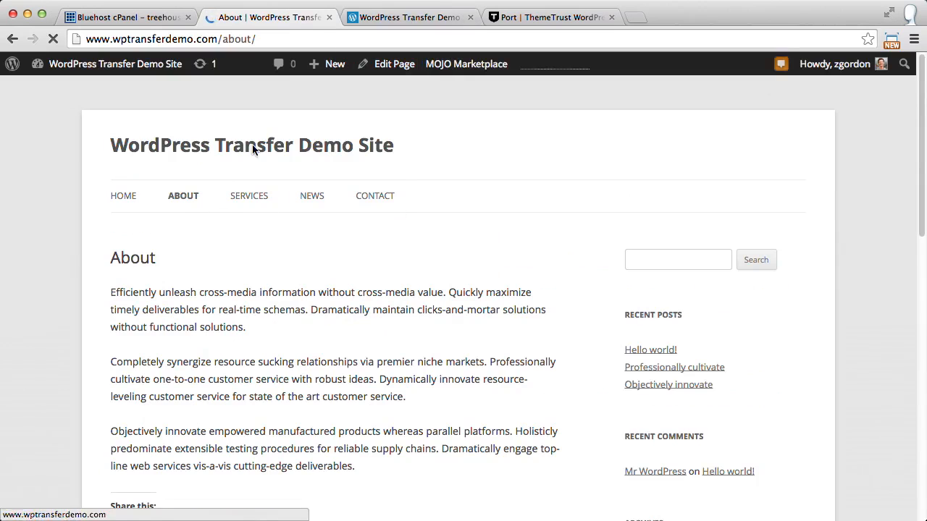
- Compare with the WordPress.com site's About page and open its Widgets screen
{"action": "left_click", "coordinate": [409, 17]}
{"action": "left_click", "coordinate": [184, 197]}
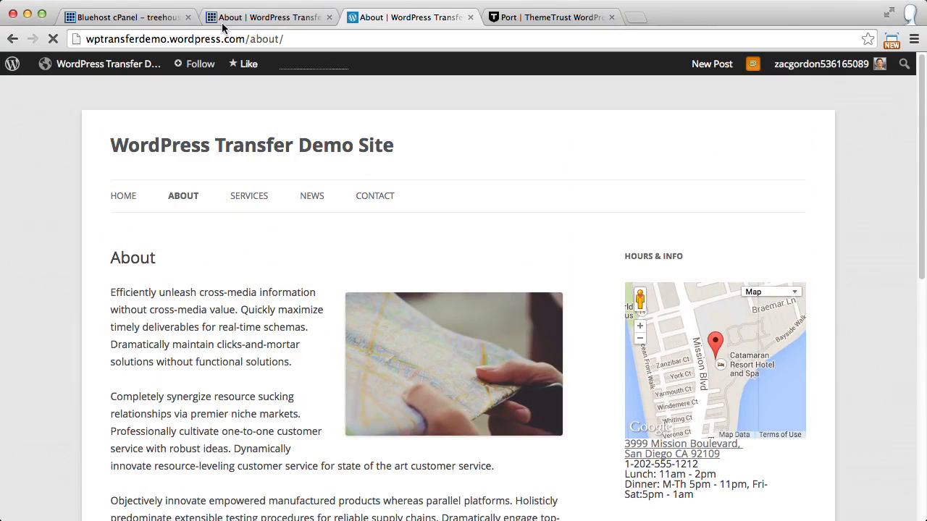
{"action": "mouse_move", "coordinate": [101, 64]}
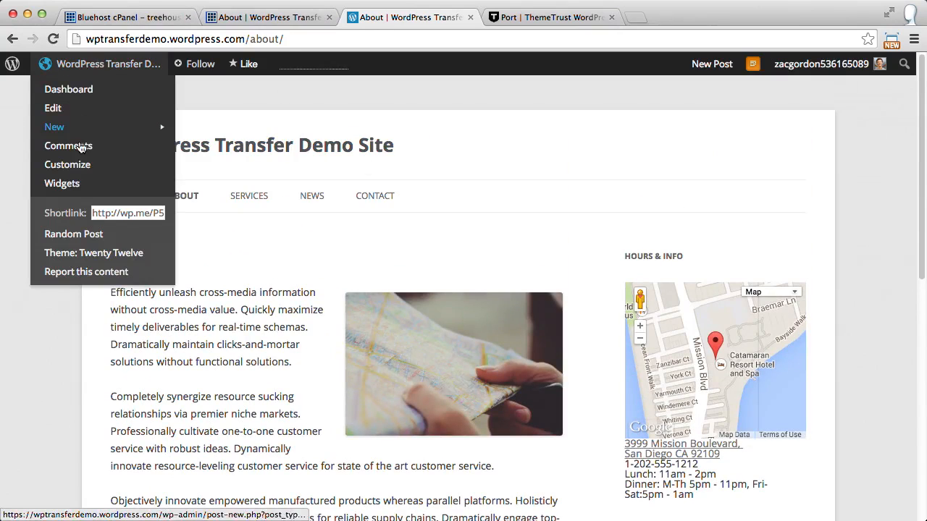
{"action": "left_click", "coordinate": [76, 186]}
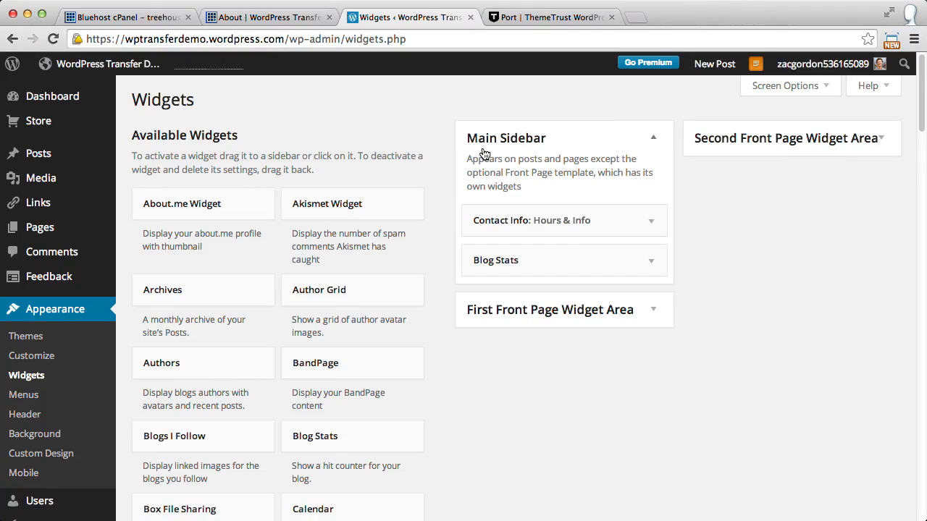
{"action": "left_click", "coordinate": [256, 18]}
- Remove Search, Recent Posts, Recent Comments, Archives and Categories from the self-hosted Main Sidebar
{"action": "mouse_move", "coordinate": [130, 65]}
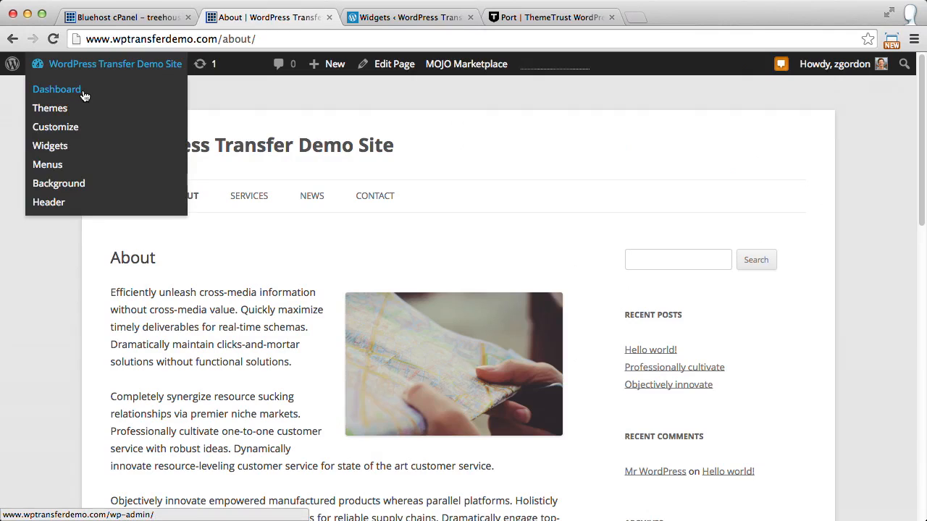
{"action": "left_click", "coordinate": [69, 149]}
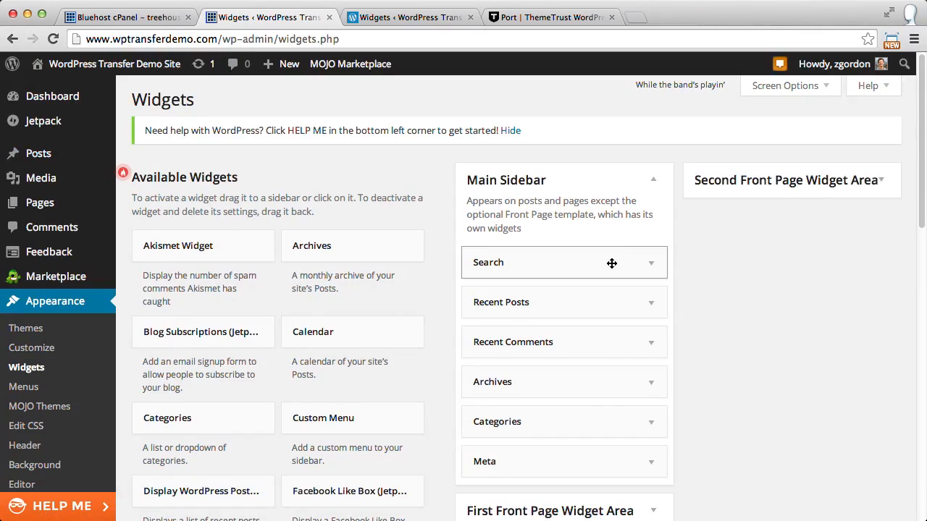
{"action": "left_click_drag", "start_coordinate": [586, 259], "coordinate": [406, 254]}
{"action": "left_click_drag", "start_coordinate": [510, 262], "coordinate": [383, 246]}
{"action": "left_click_drag", "start_coordinate": [507, 262], "coordinate": [391, 245]}
{"action": "left_click_drag", "start_coordinate": [562, 267], "coordinate": [391, 250]}
{"action": "left_click_drag", "start_coordinate": [473, 263], "coordinate": [351, 283]}
- Search the Widgets page for an 'Hours' widget
{"action": "scroll", "coordinate": [352, 283], "scroll_direction": "down", "scroll_amount": 5}
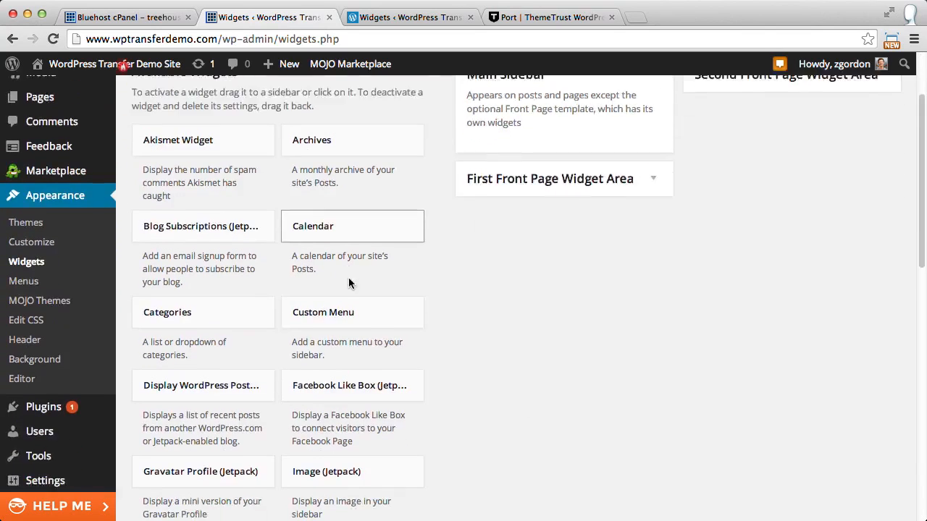
{"action": "scroll", "coordinate": [349, 283], "scroll_direction": "down", "scroll_amount": 10}
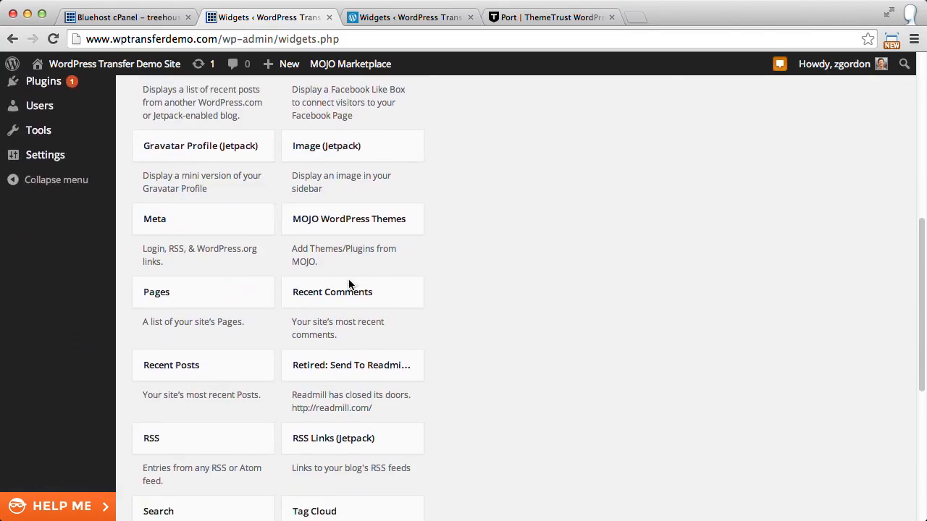
{"action": "scroll", "coordinate": [349, 283], "scroll_direction": "down", "scroll_amount": 2}
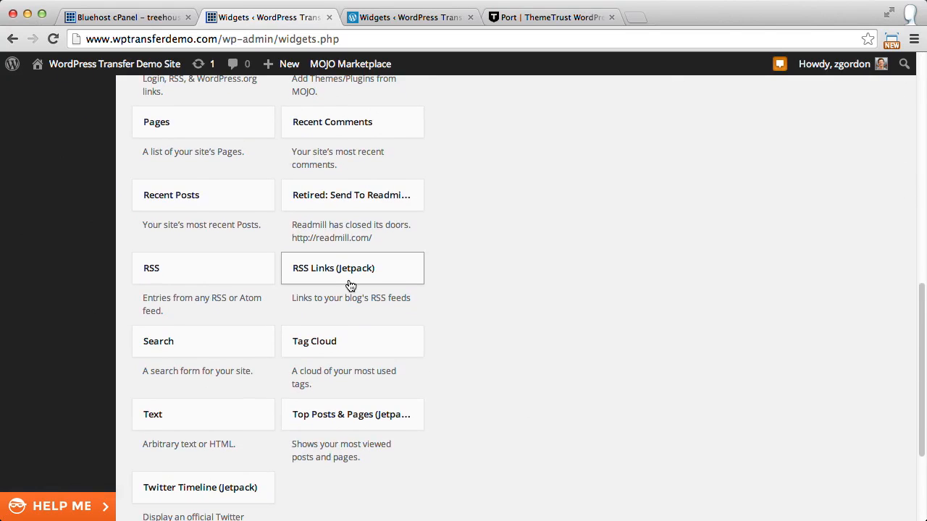
{"action": "key", "text": "ctrl+f"}
{"action": "type", "text": "Hours"}
{"action": "scroll", "coordinate": [356, 310], "scroll_direction": "down", "scroll_amount": 2}
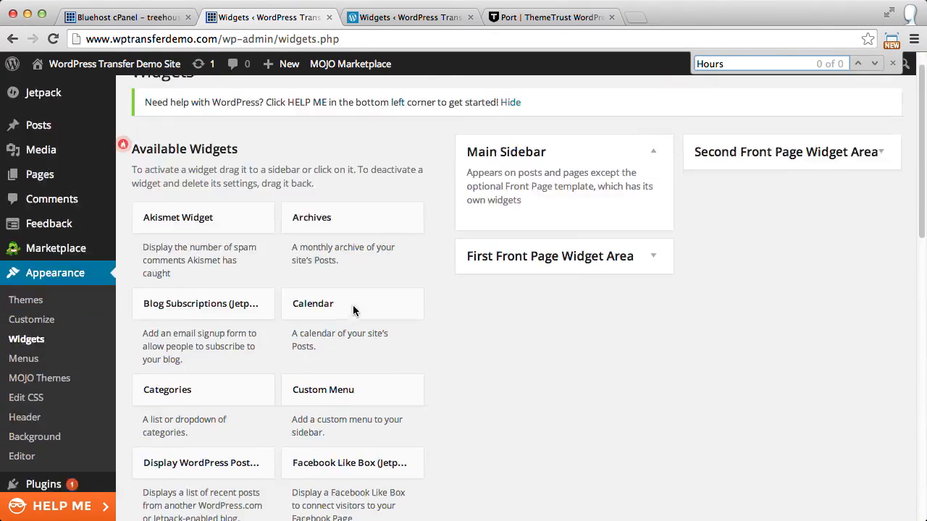
{"action": "scroll", "coordinate": [355, 306], "scroll_direction": "up", "scroll_amount": 2}
- Compare the WordPress.com and self-hosted Widgets pages, noting the Hours & Info and Blog Stats widgets
{"action": "left_click", "coordinate": [397, 16]}
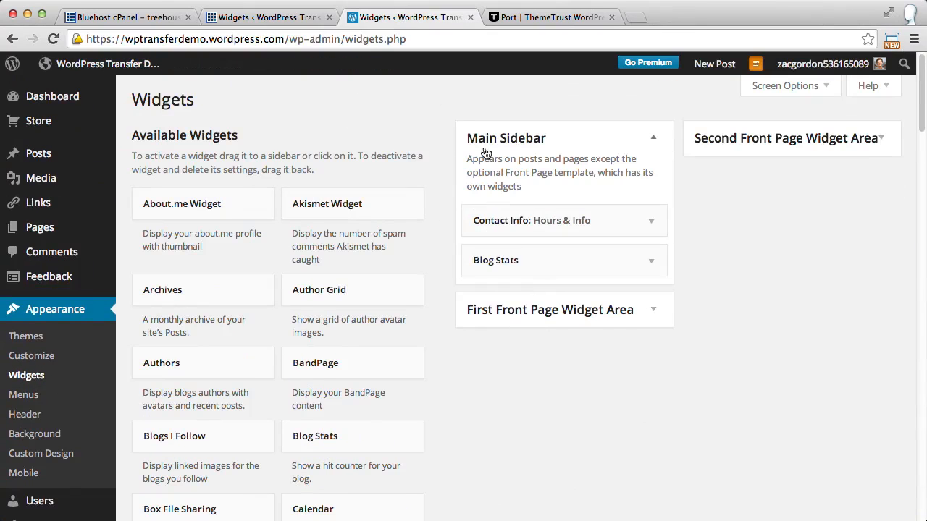
{"action": "left_click", "coordinate": [276, 18]}
{"action": "scroll", "coordinate": [177, 290], "scroll_direction": "down", "scroll_amount": 3}
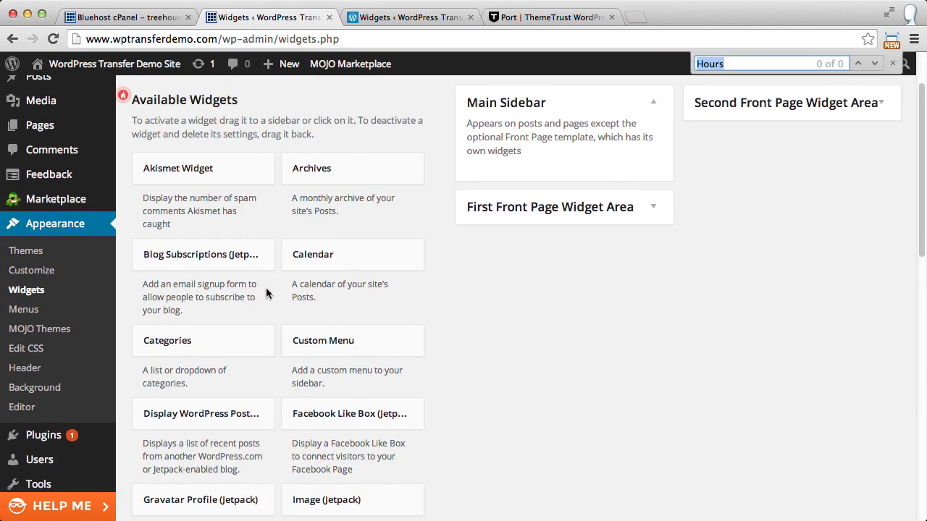
{"action": "scroll", "coordinate": [272, 354], "scroll_direction": "up", "scroll_amount": 3}
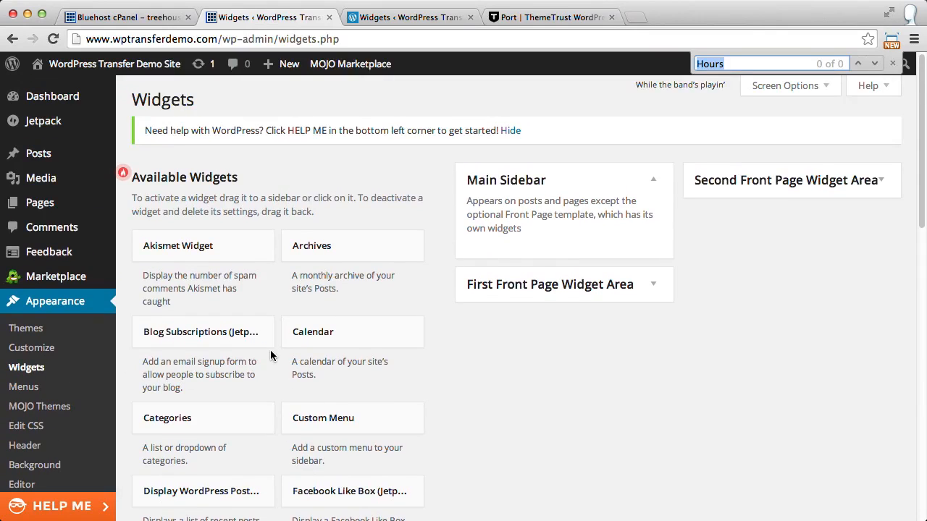
{"action": "left_click", "coordinate": [403, 18]}
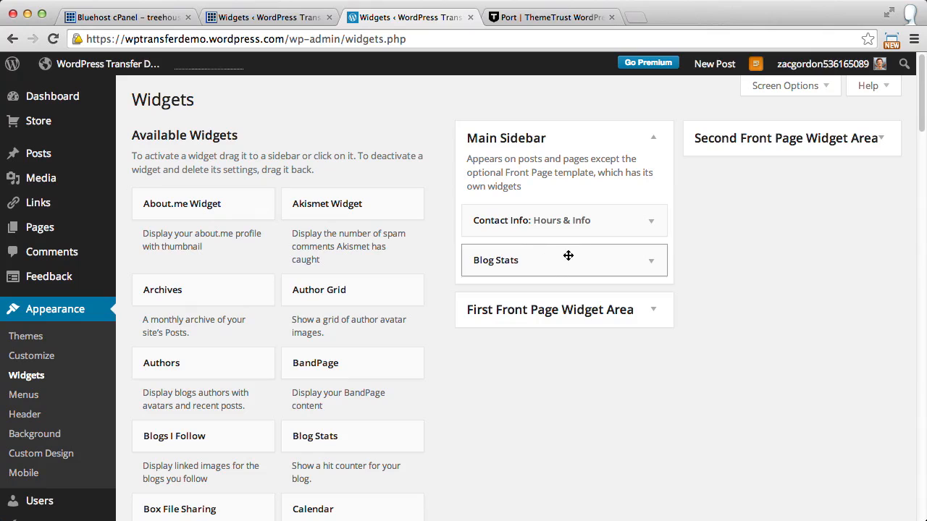
{"action": "left_click", "coordinate": [214, 22]}
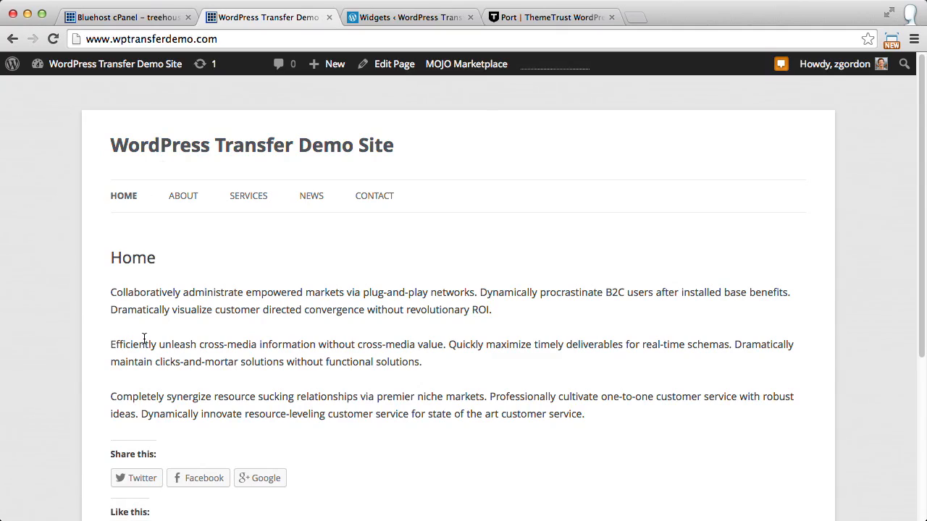
- Review the self-hosted About, Contact and home pages, then go to the Bluehost cPanel
{"action": "left_click", "coordinate": [183, 205]}
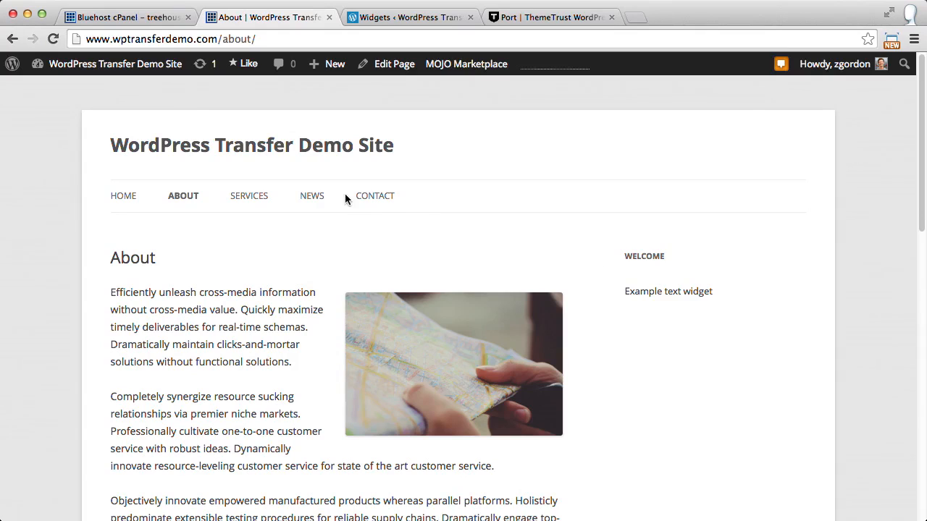
{"action": "left_click", "coordinate": [367, 200]}
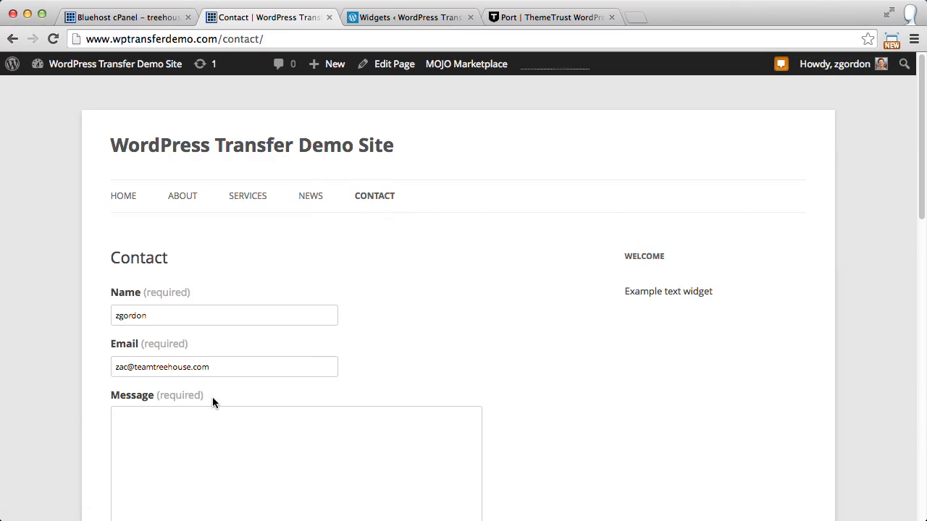
{"action": "left_click", "coordinate": [173, 150]}
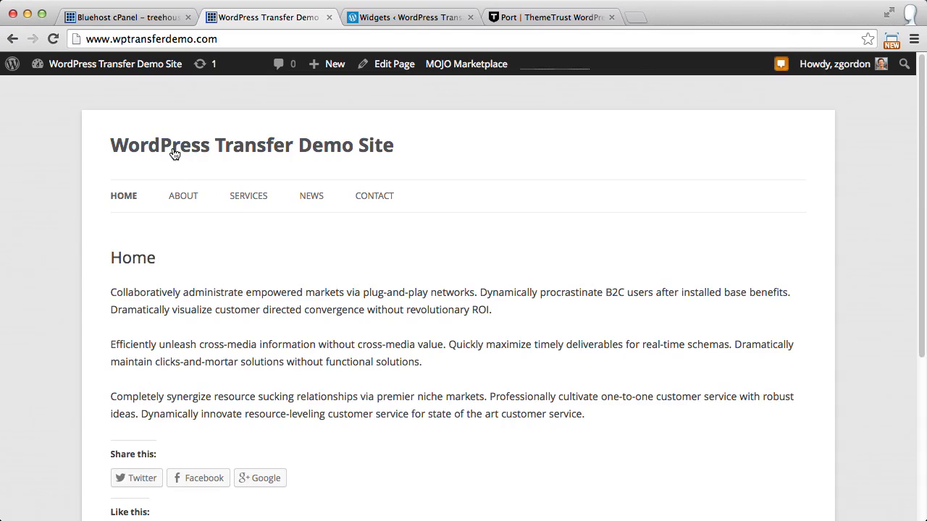
{"action": "left_click", "coordinate": [142, 21]}
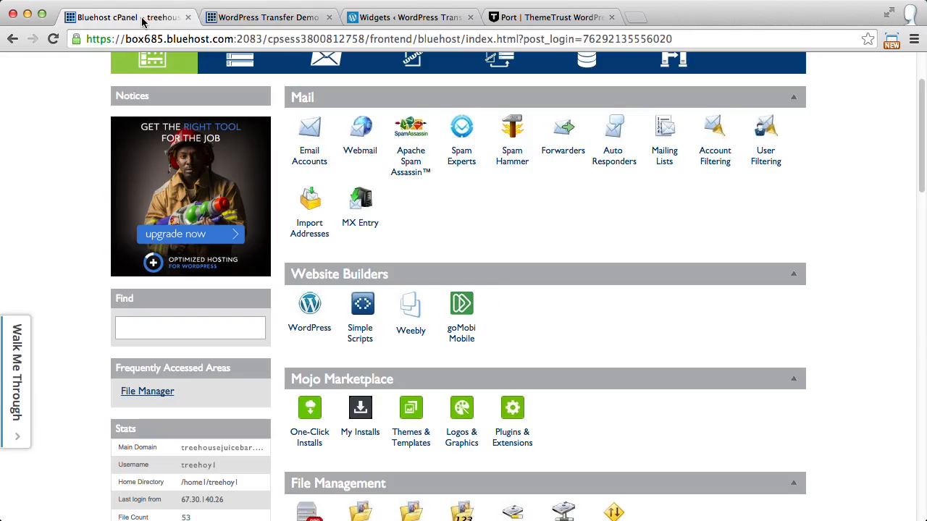
- Check the recent WordPress installs list, close it, and return to the WordPress Transfer Demo site
{"action": "left_click", "coordinate": [308, 326]}
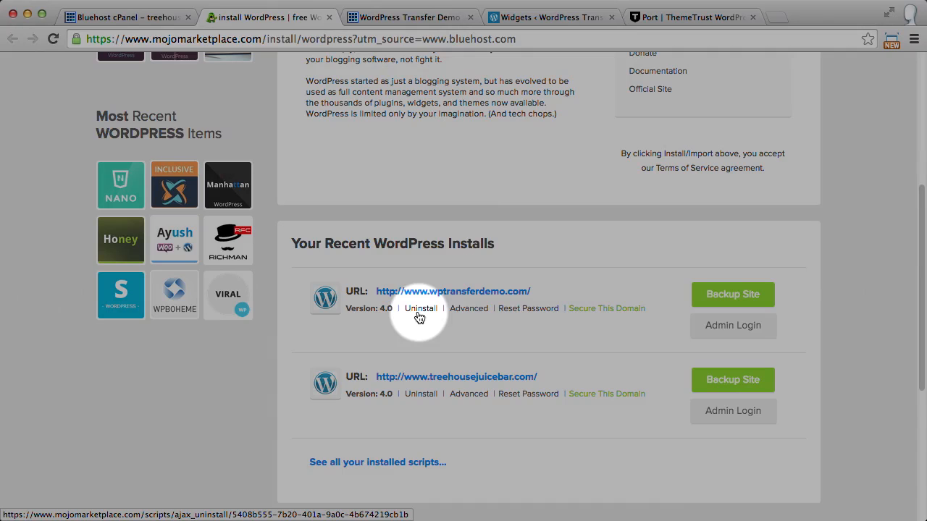
{"action": "scroll", "coordinate": [420, 313], "scroll_direction": "up", "scroll_amount": 5}
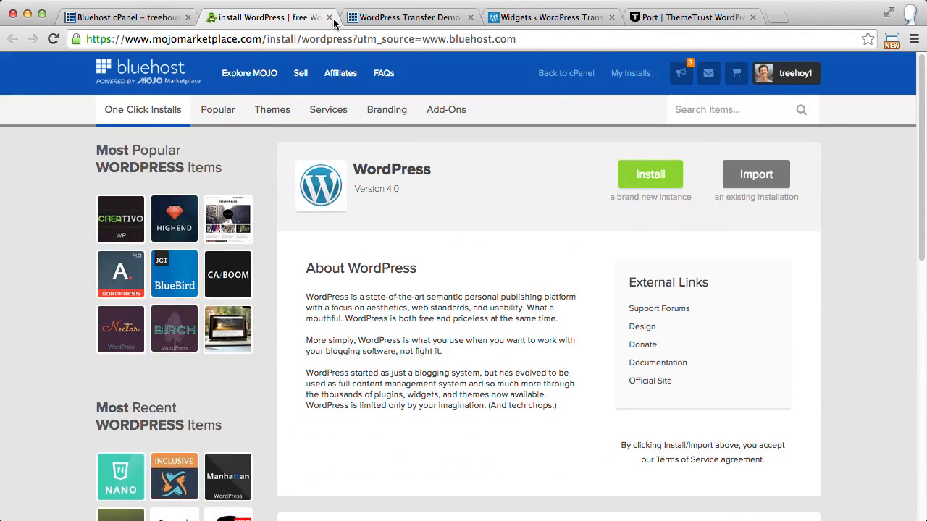
{"action": "left_click", "coordinate": [329, 17]}
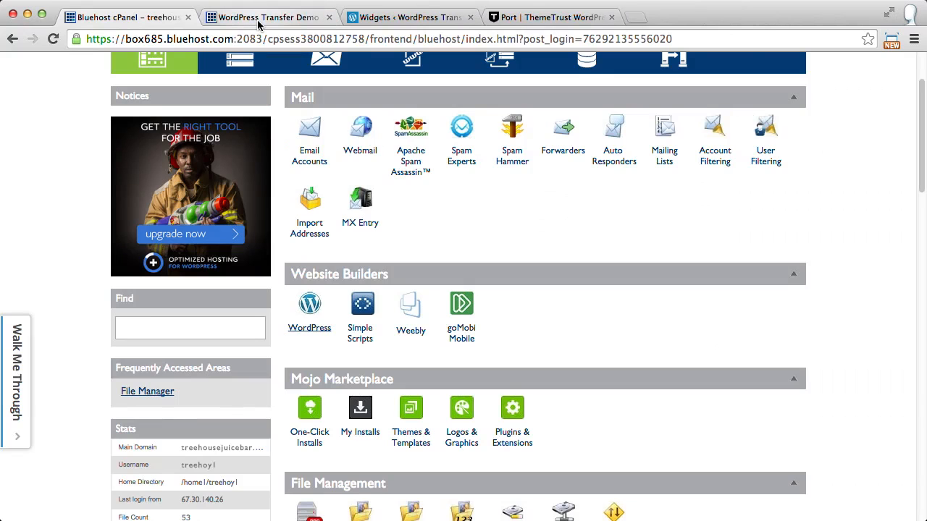
{"action": "left_click", "coordinate": [255, 18]}
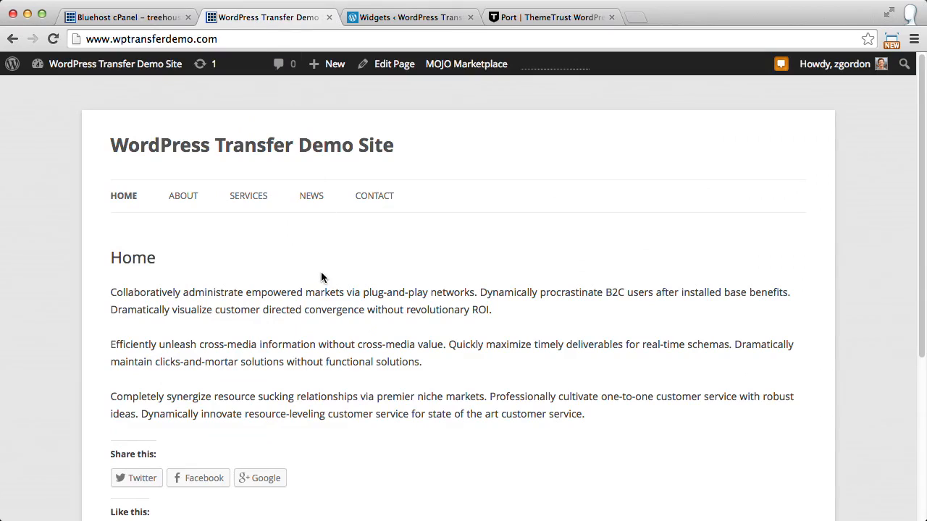